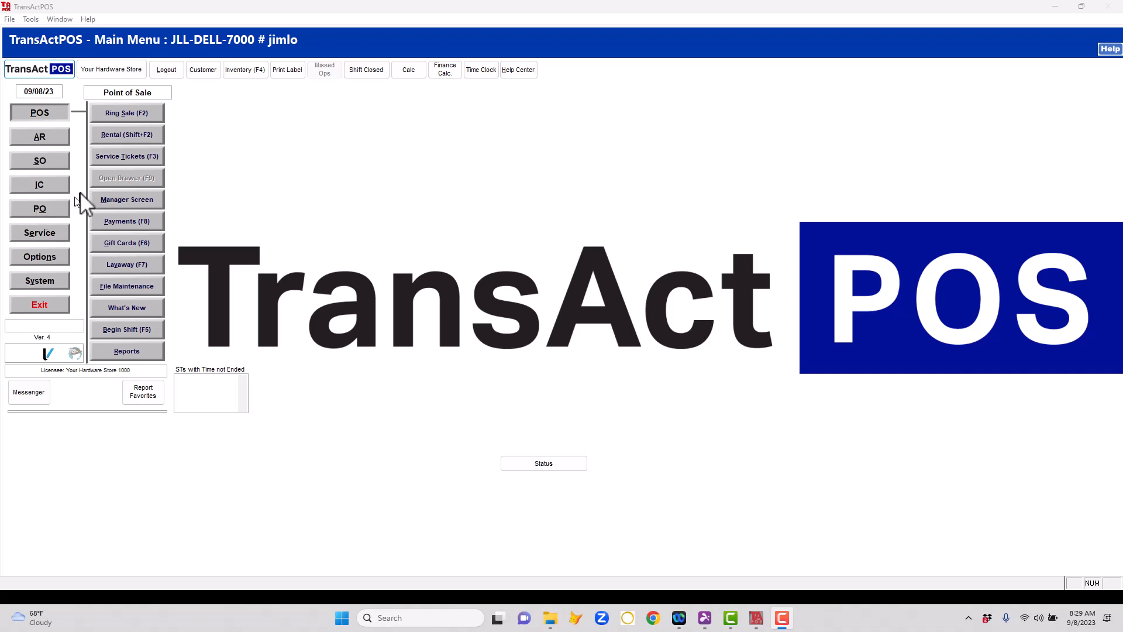
Open the inventory item file and sign in with the user ID
click(50, 186)
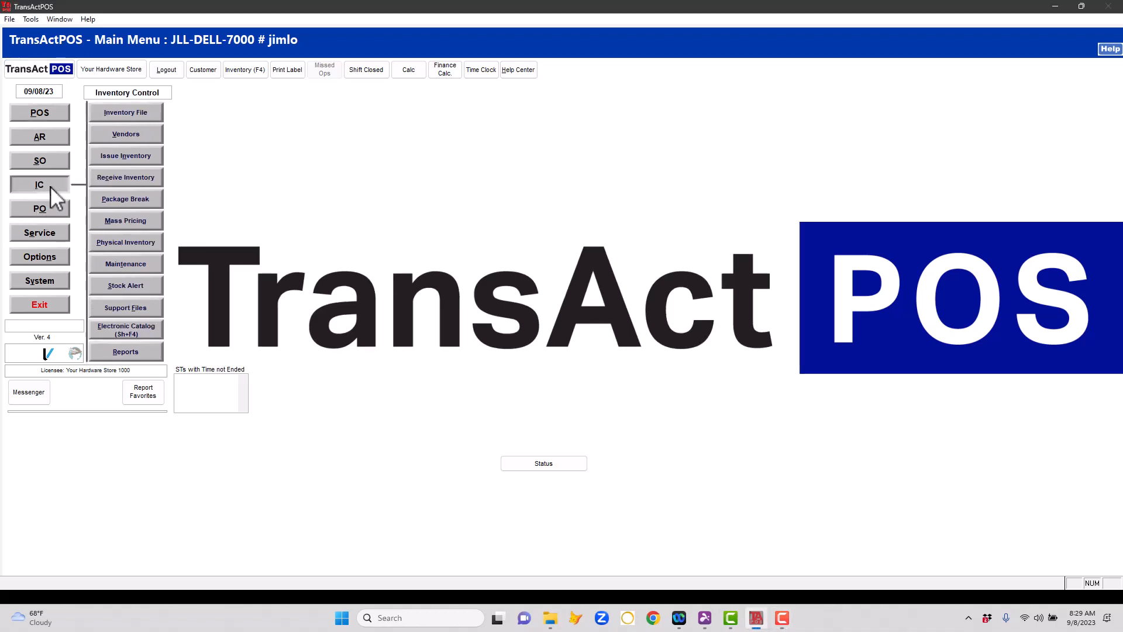
click(135, 112)
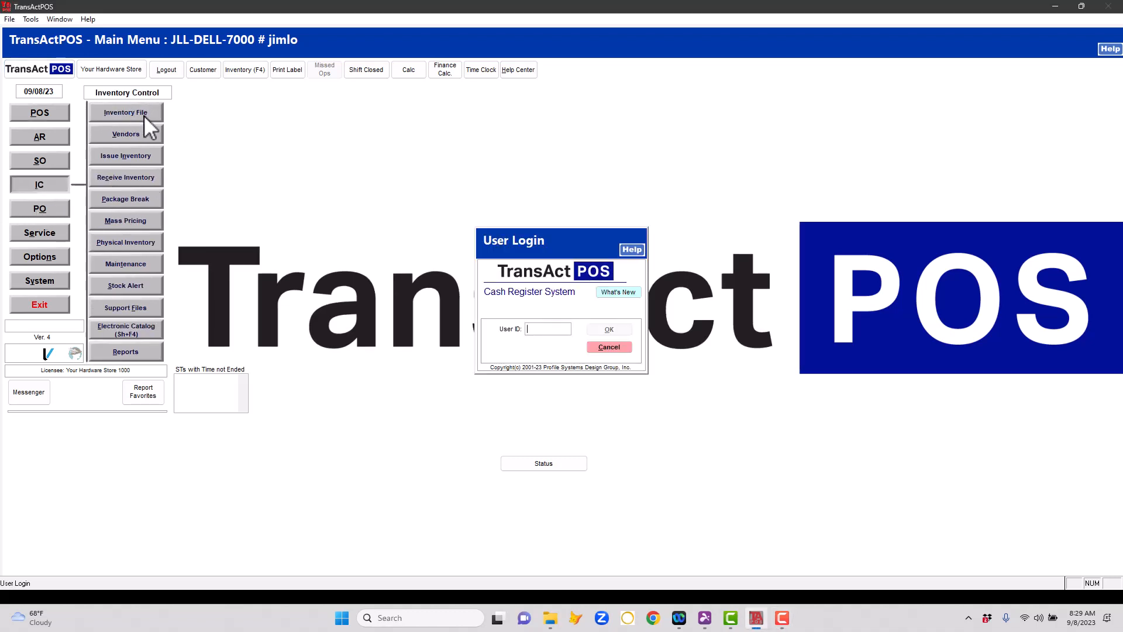
text(*)
key(Return)
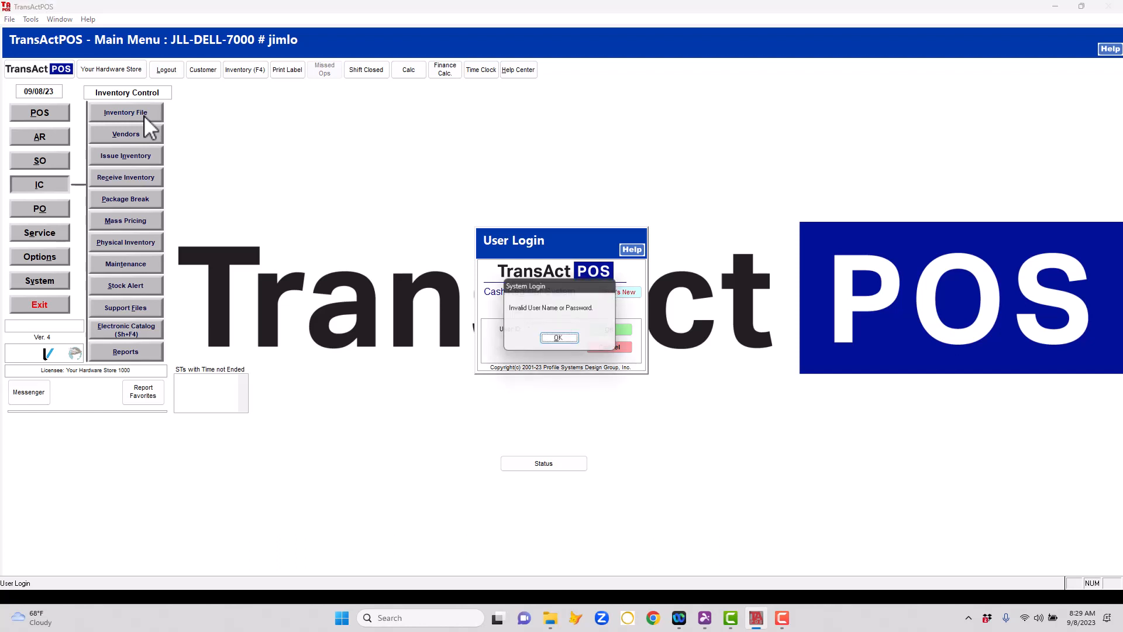
key(Return)
text(**)
key(Return)
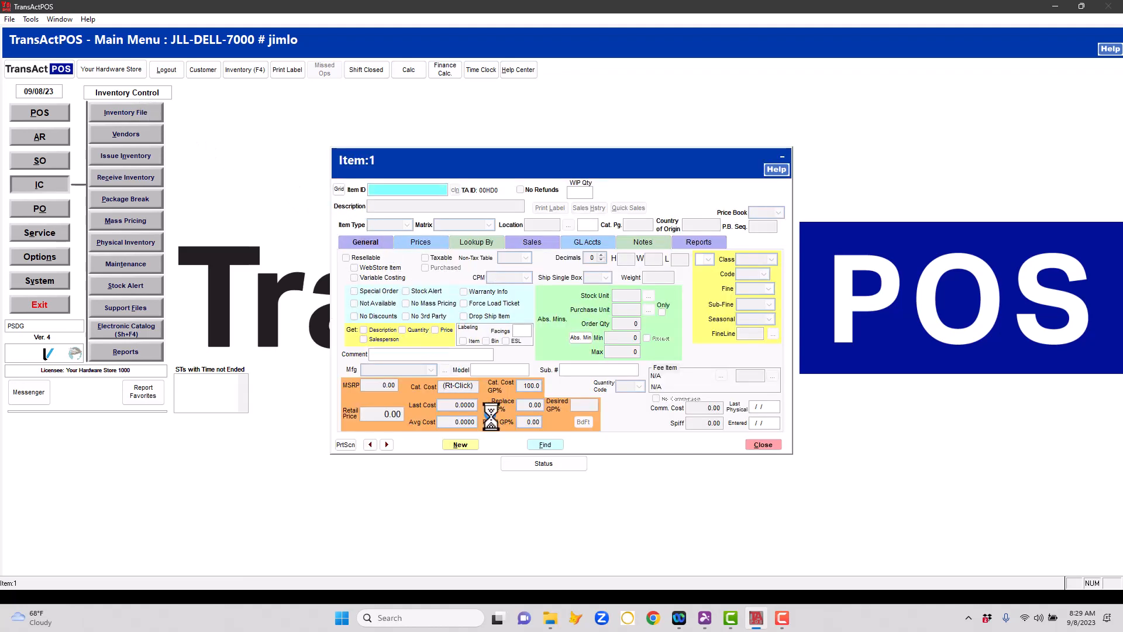
Search the inventory for GROUP and open the GROUPTOTAL item record to check its item type and matrix
click(545, 444)
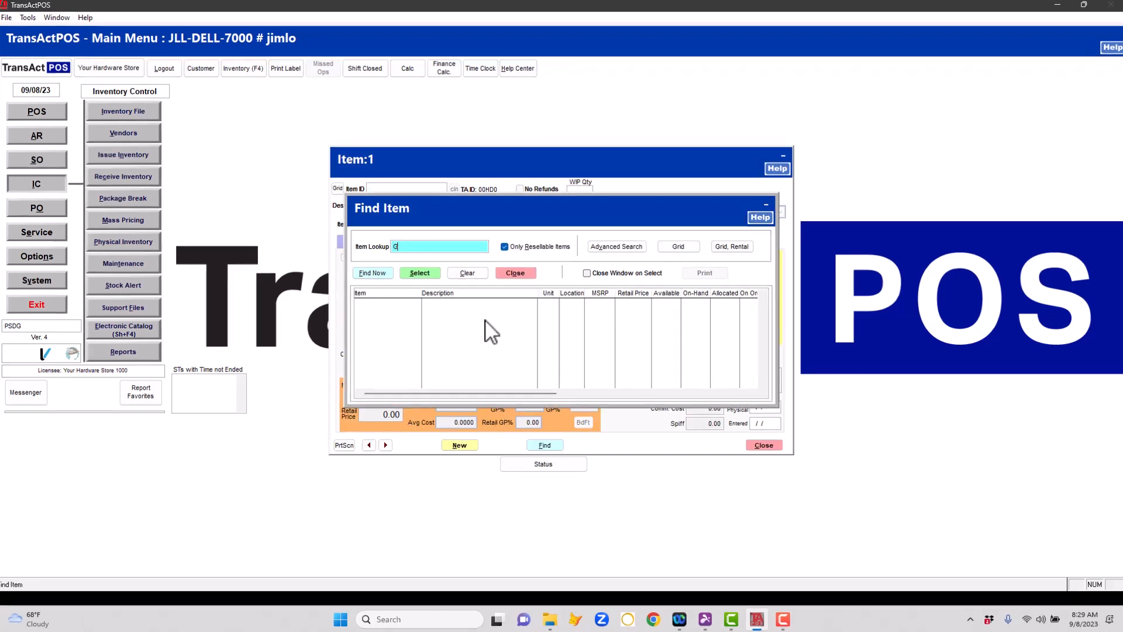
text(GROUP)
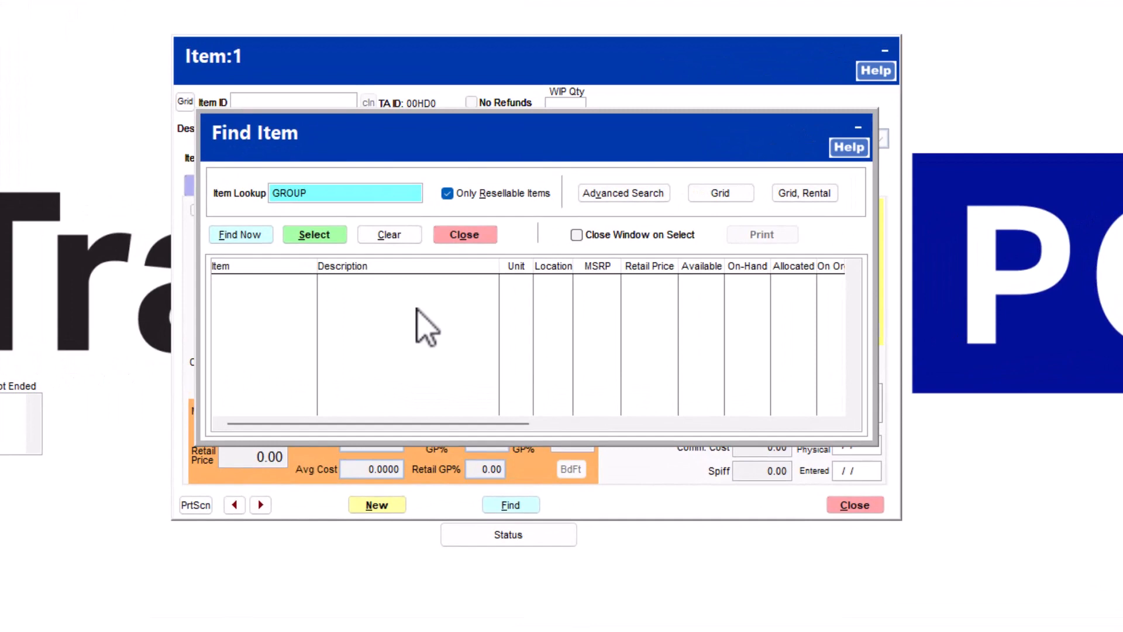
key(Return)
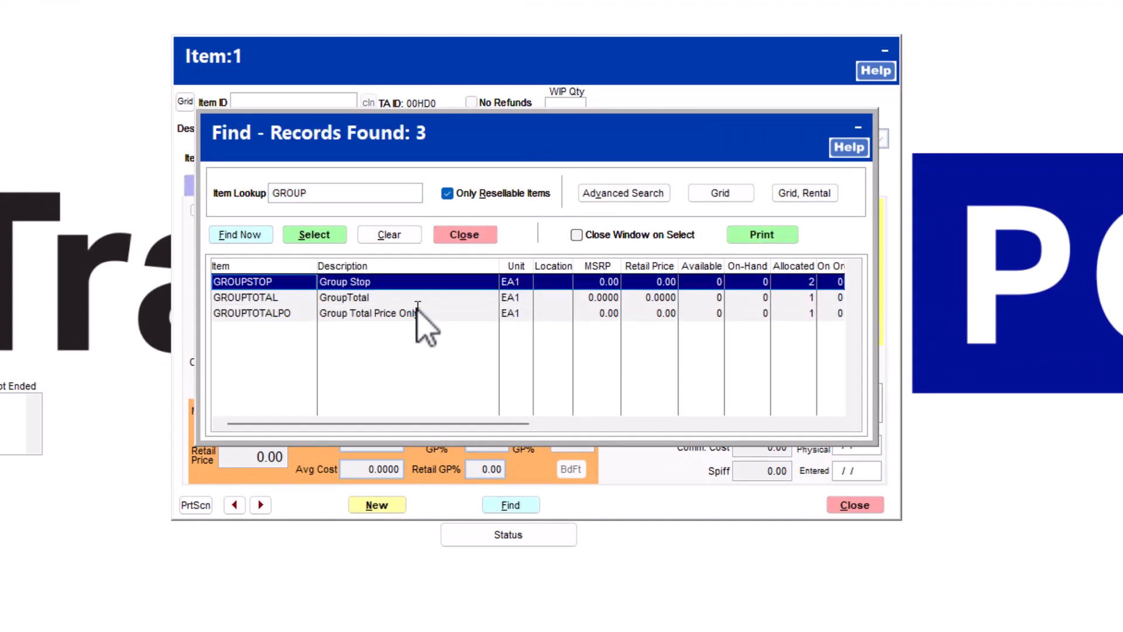
click(418, 303)
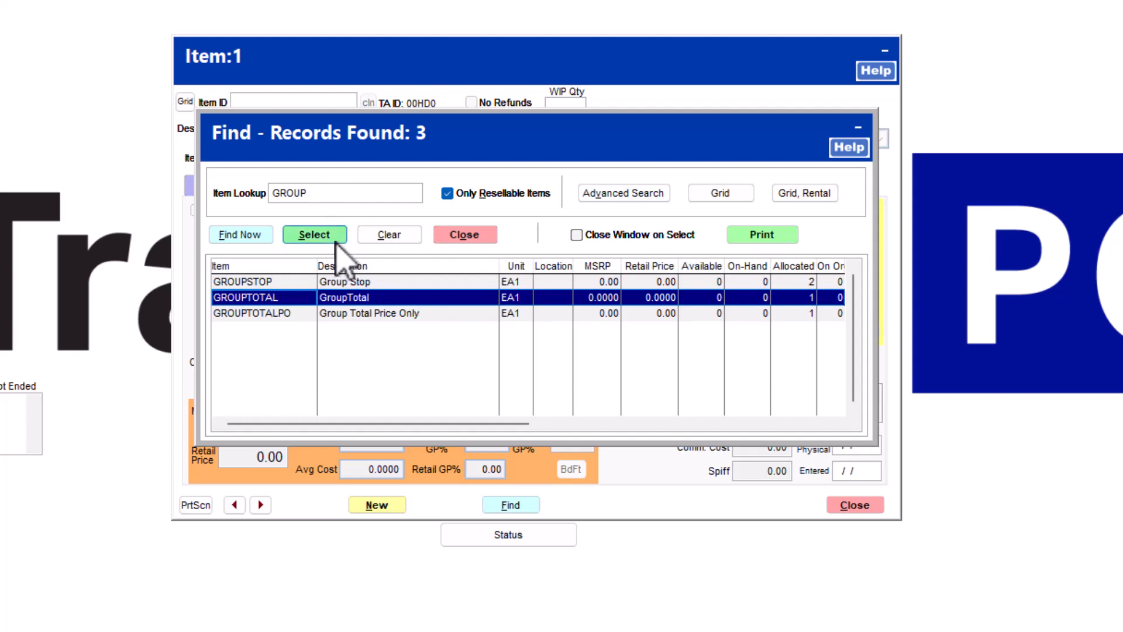
click(316, 234)
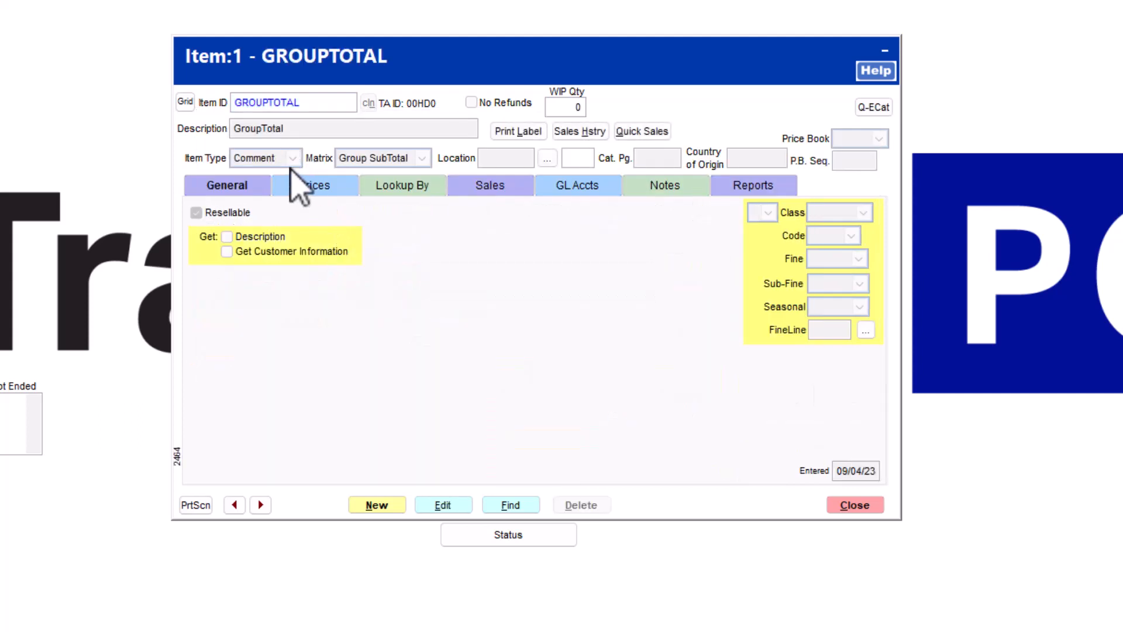
mouse_move(357, 166)
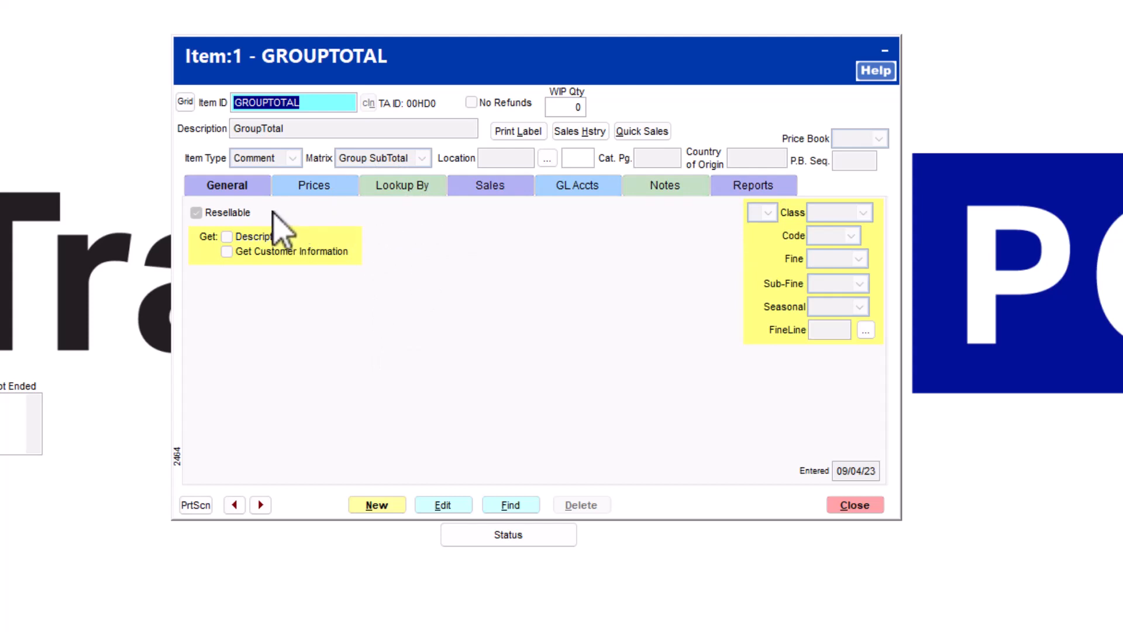
Open the GROUPTOTALPO item record and the GROUPSTOP record from the same search results
click(510, 505)
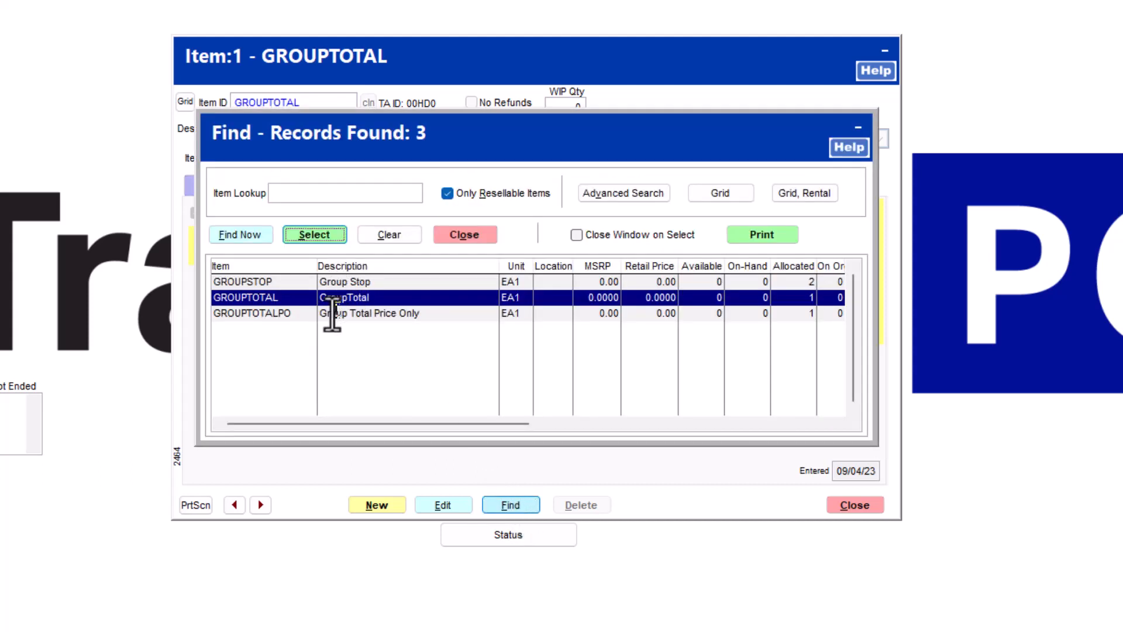
click(283, 314)
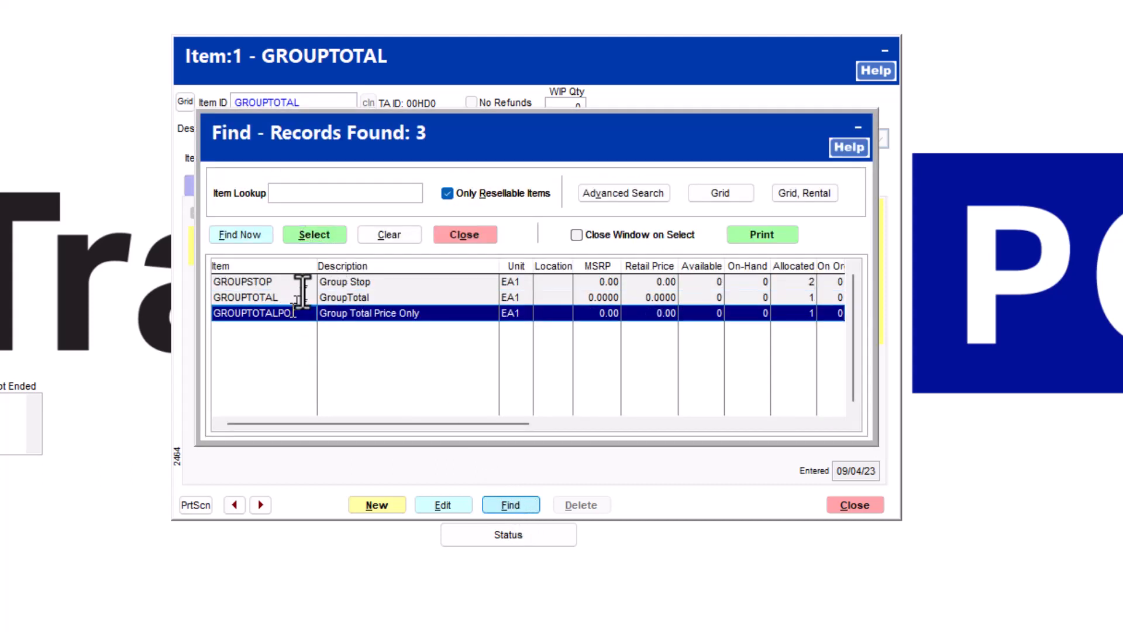
click(314, 236)
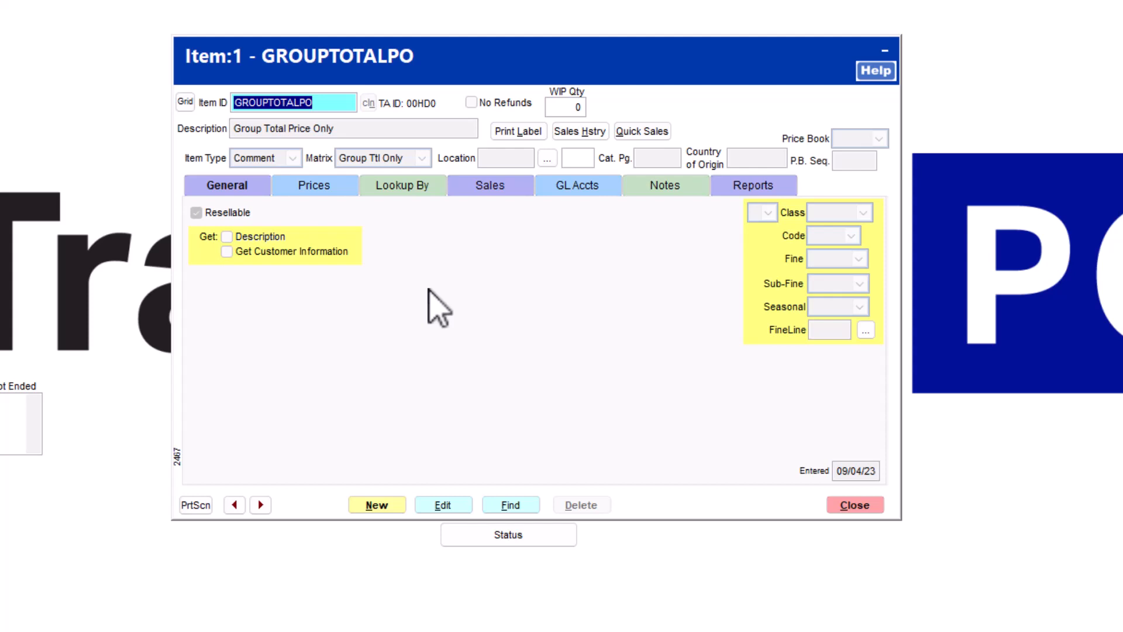
click(525, 508)
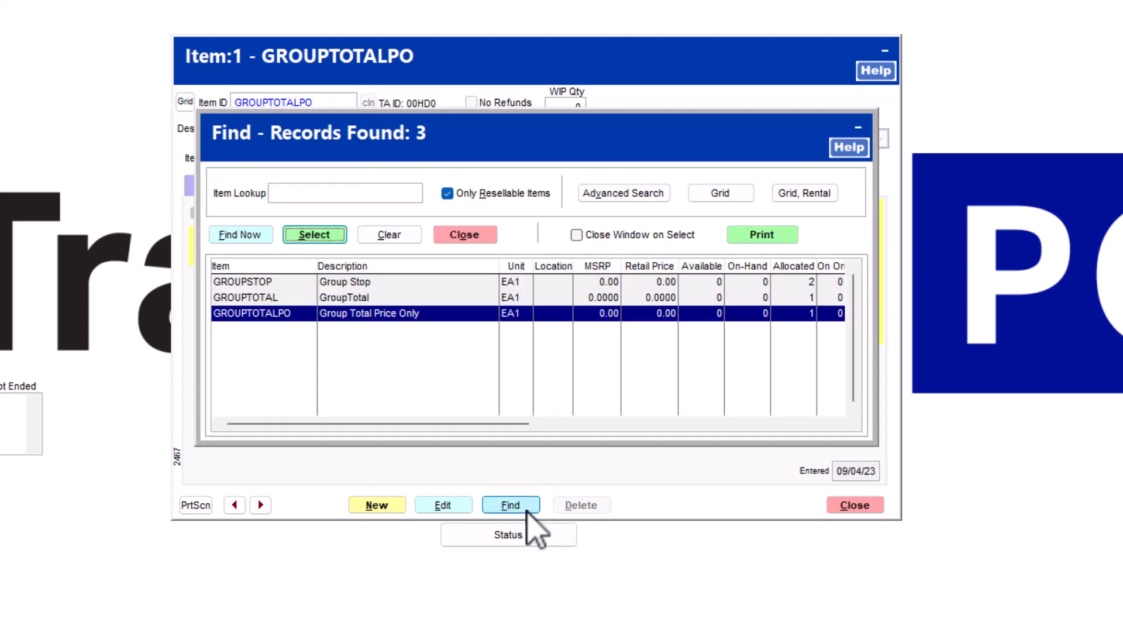
click(260, 282)
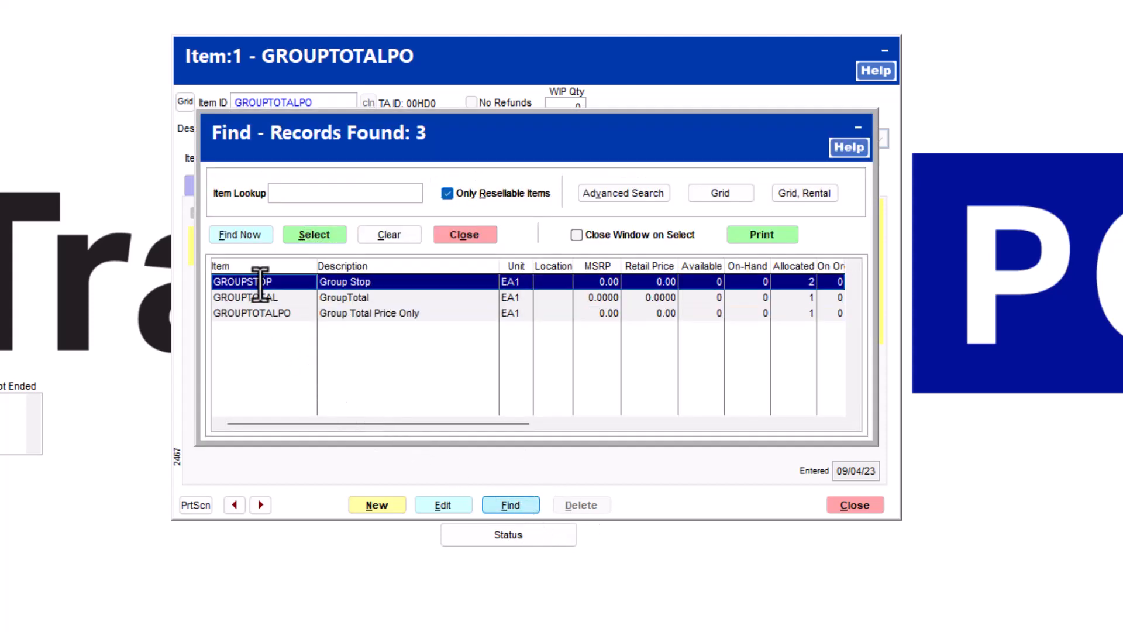
click(311, 237)
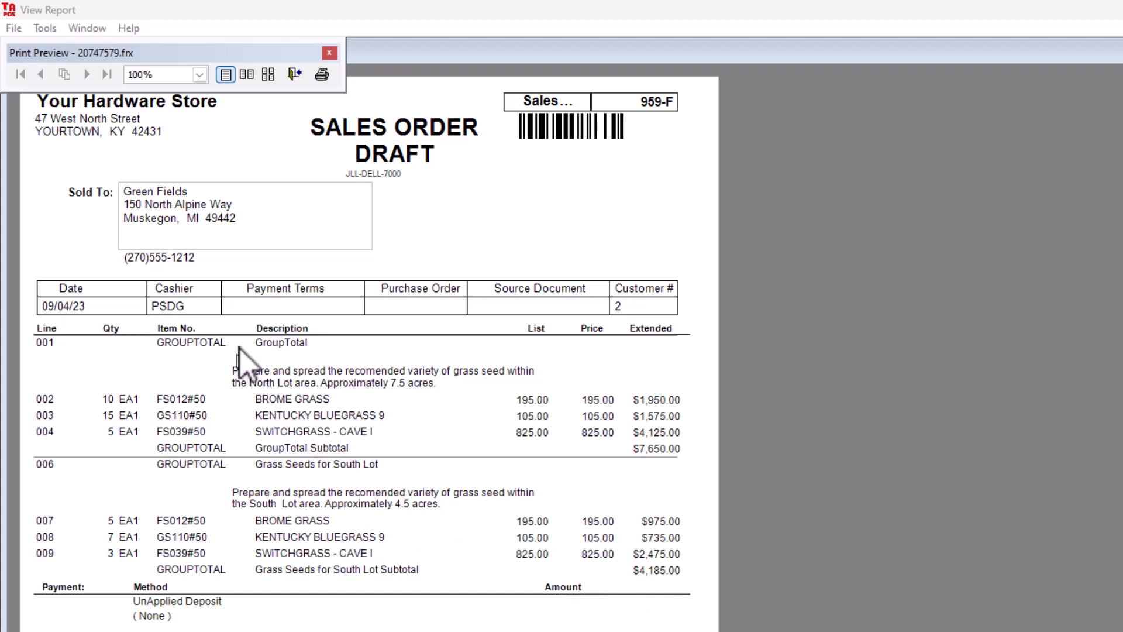
Close the sales order draft preview and show the line items of sales order 959
click(293, 78)
click(292, 78)
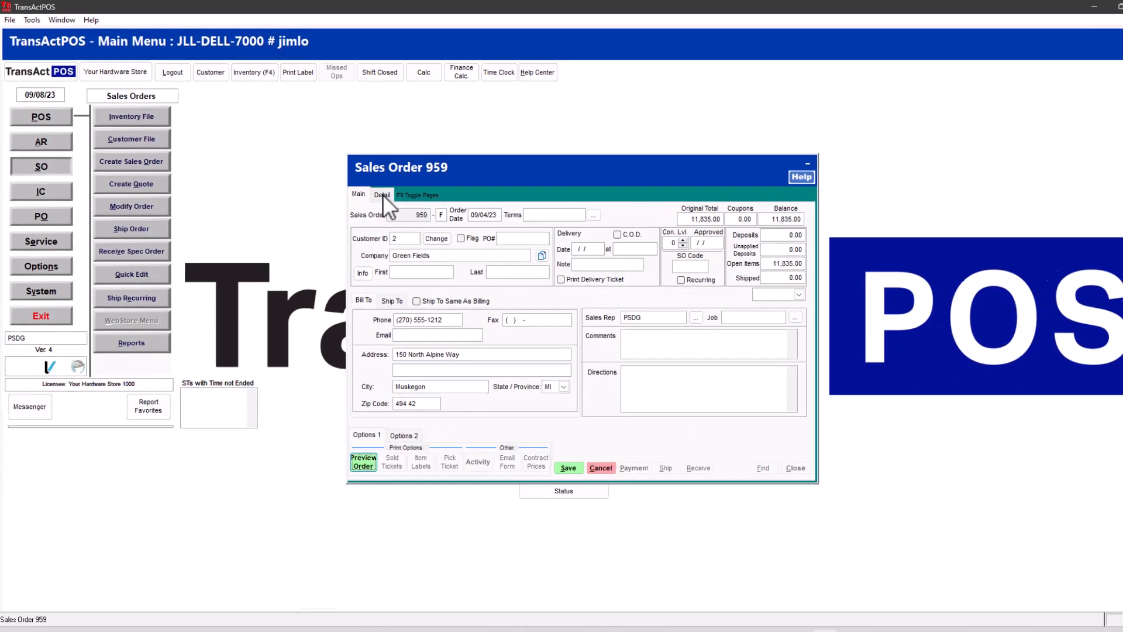
click(509, 259)
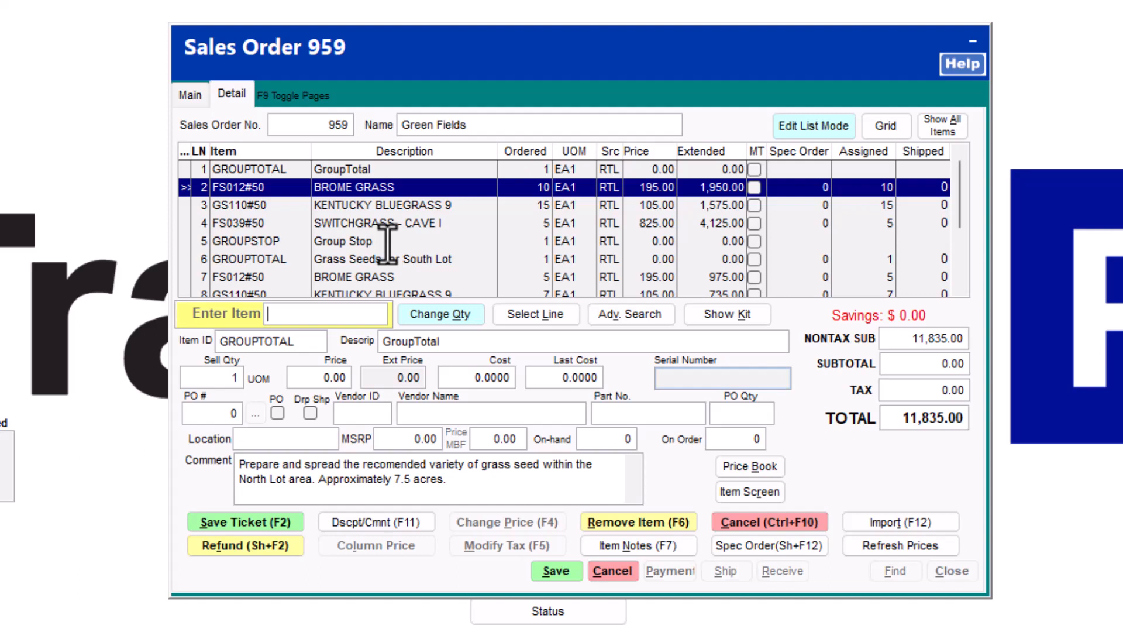
Insert item 709709 Faucet Seat/Spring above the "Grass Seeds for South Lot" GROUPTOTAL line and preview the sales order
click(356, 260)
right_click(358, 263)
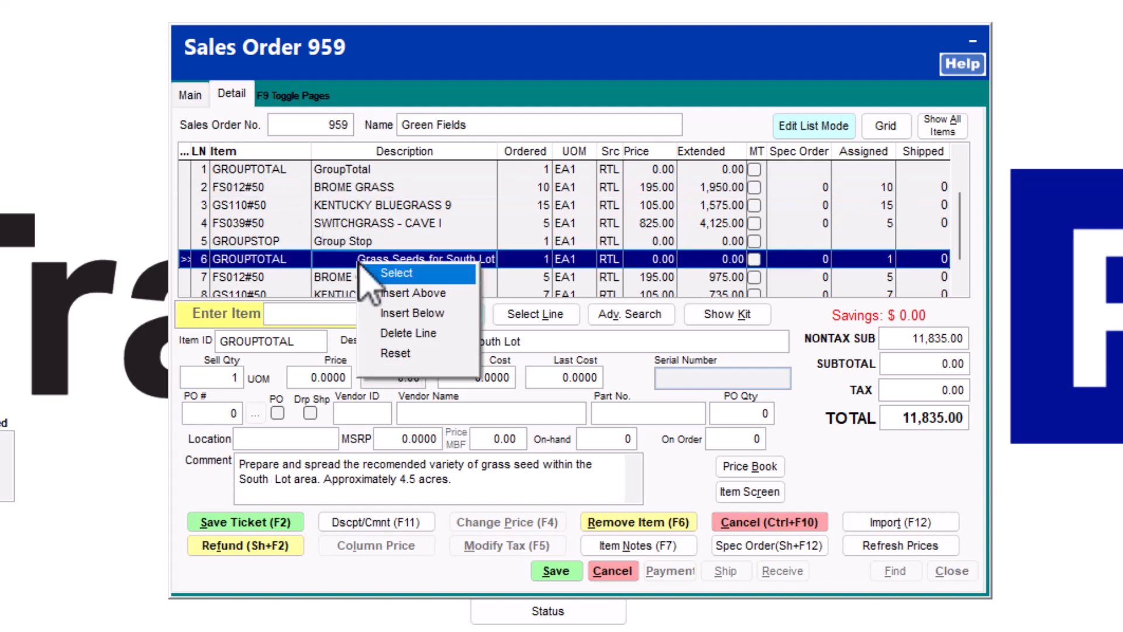
click(401, 292)
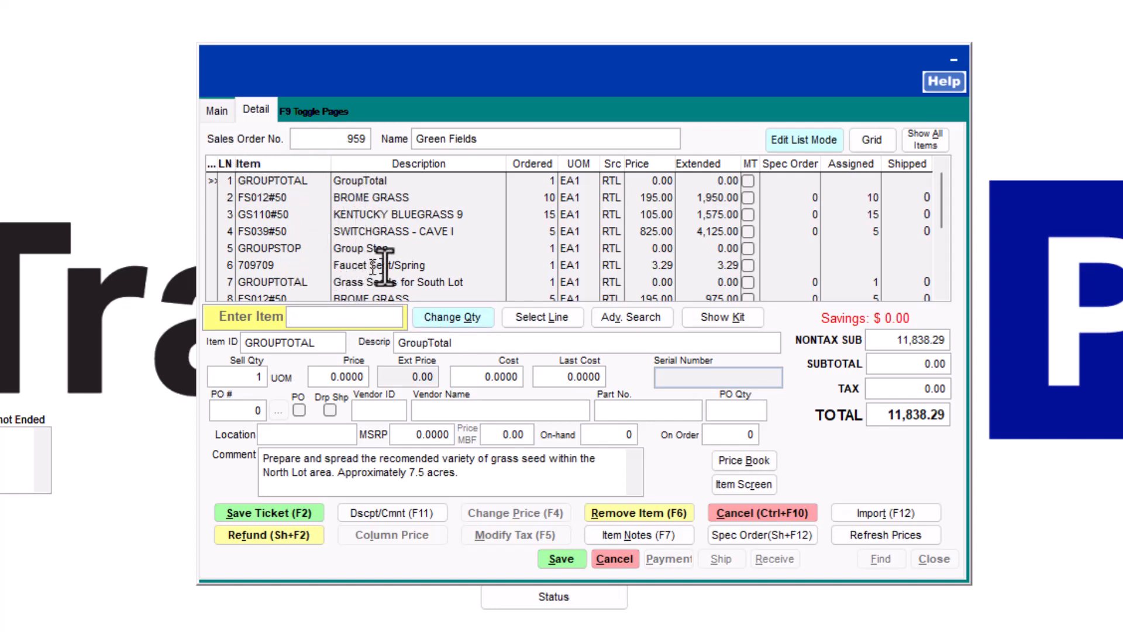
click(217, 112)
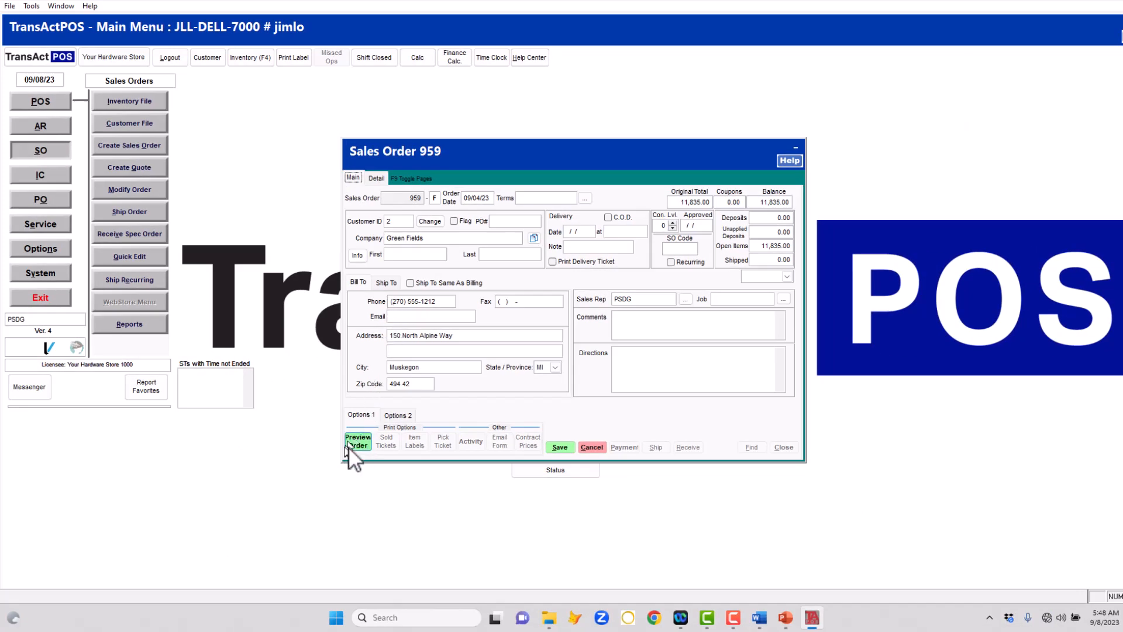
click(355, 440)
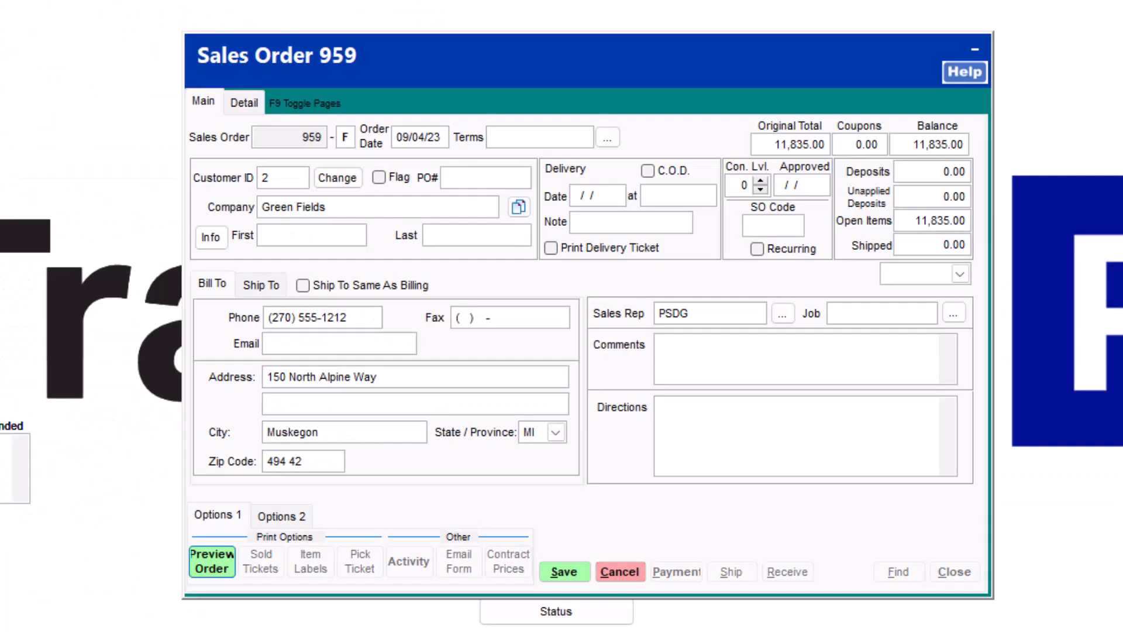
Examine the order lines from Group Stop through Grass Seeds for South Lot and preview how the ungrouped items print
click(251, 109)
scroll(965, 314, down, 2)
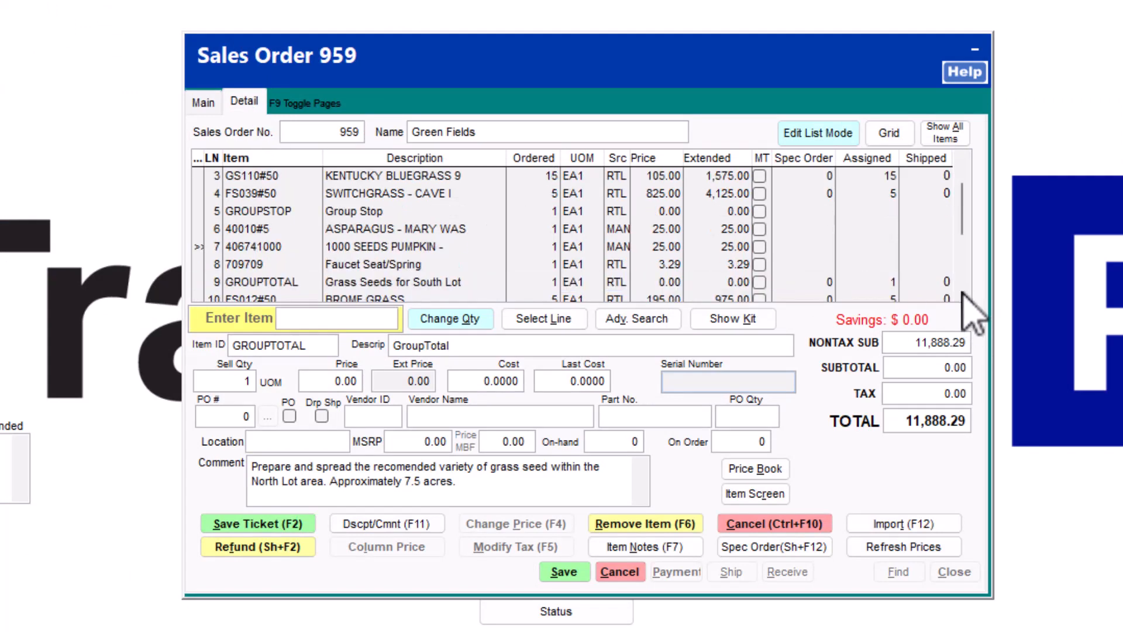
click(355, 213)
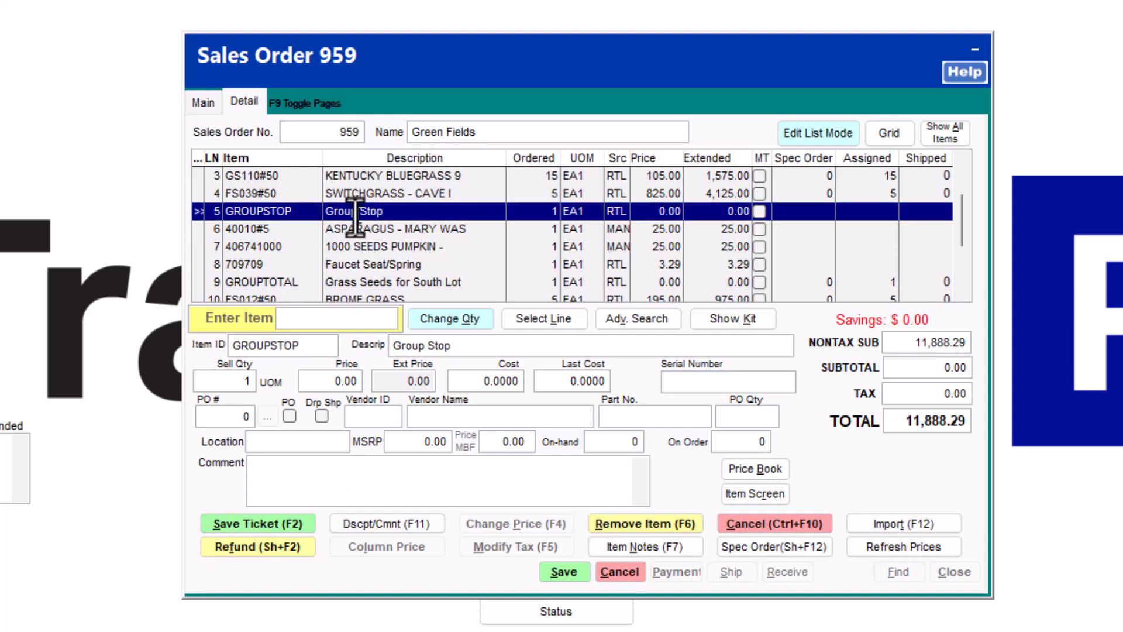
click(353, 230)
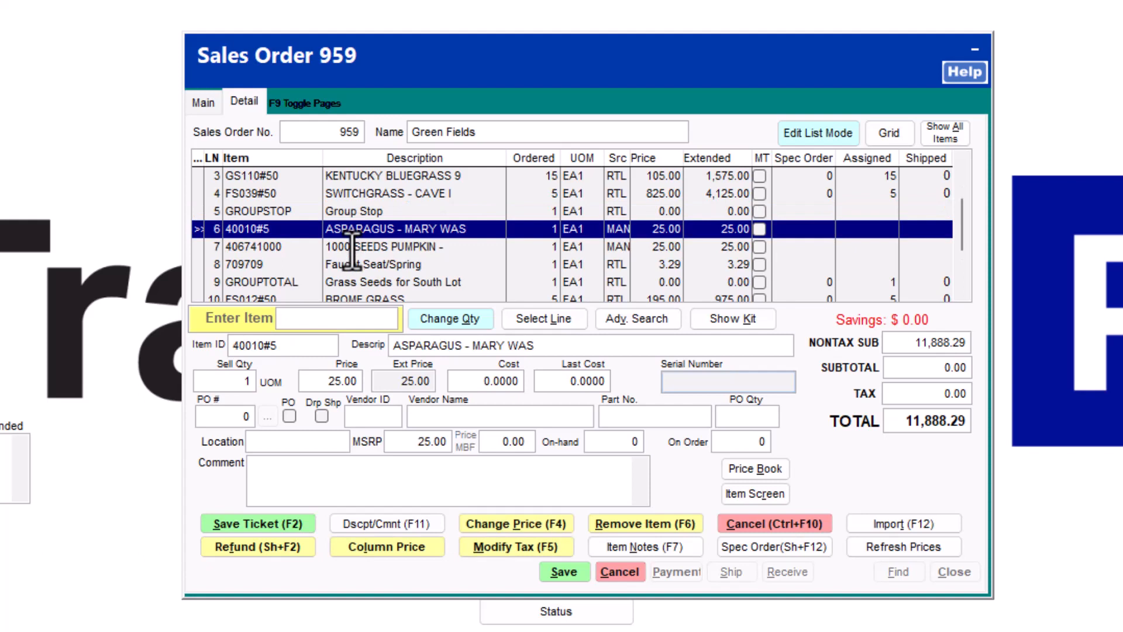
click(352, 249)
click(364, 266)
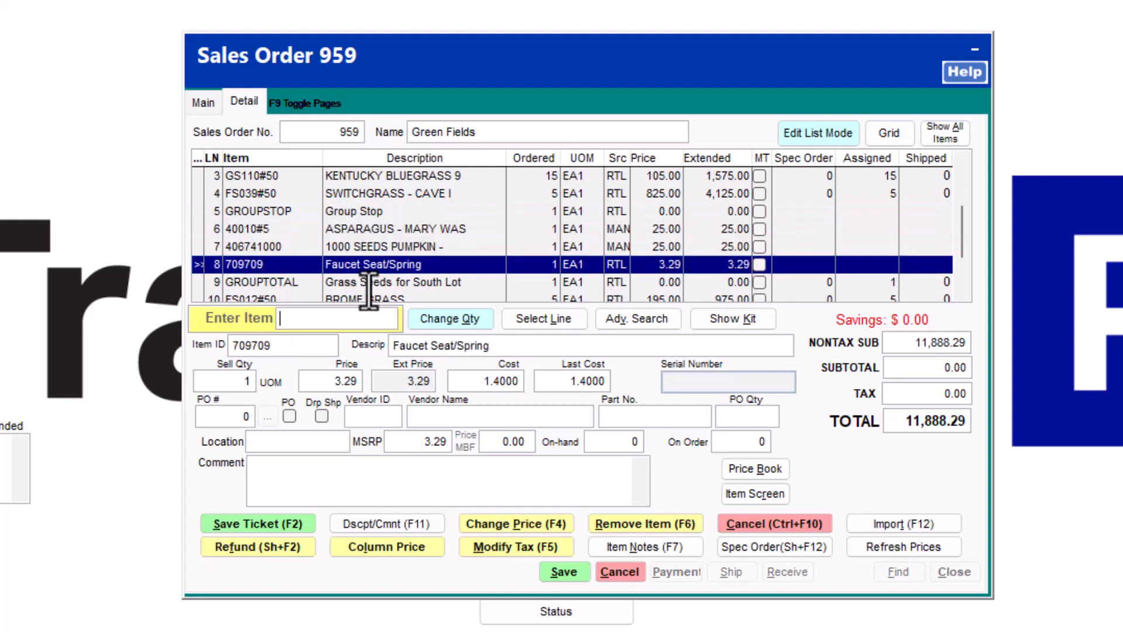
click(348, 283)
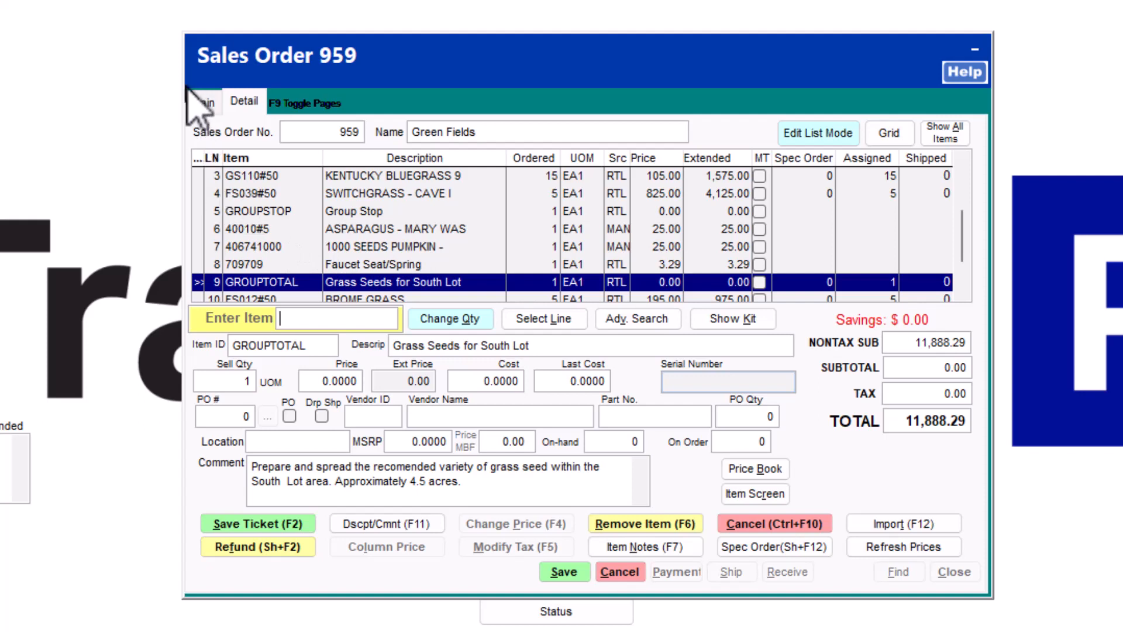
click(211, 104)
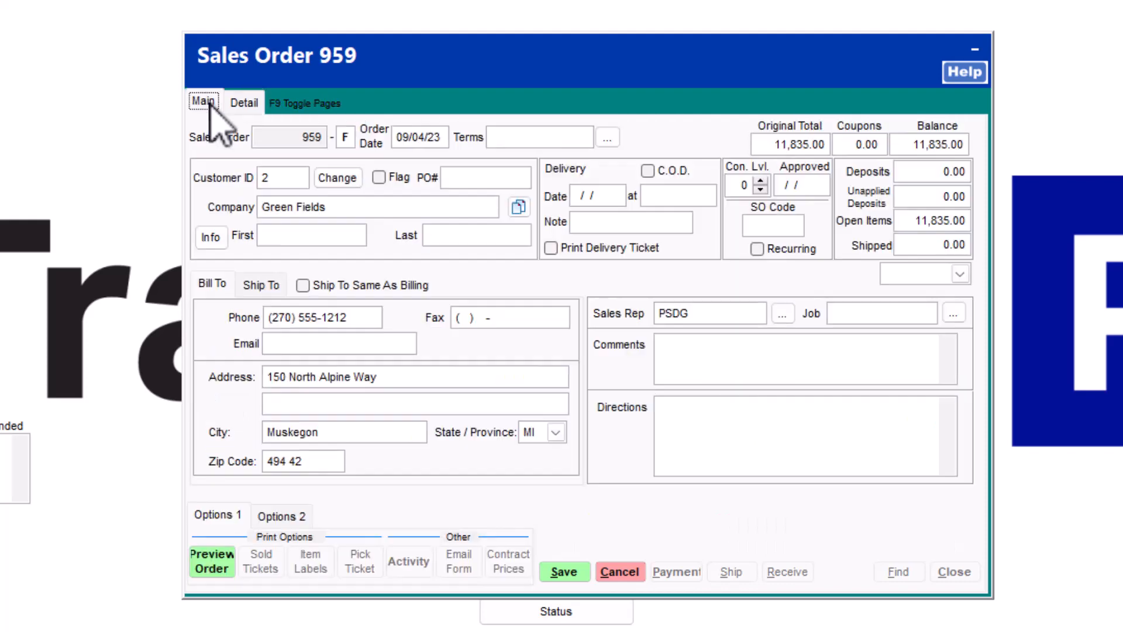
click(220, 567)
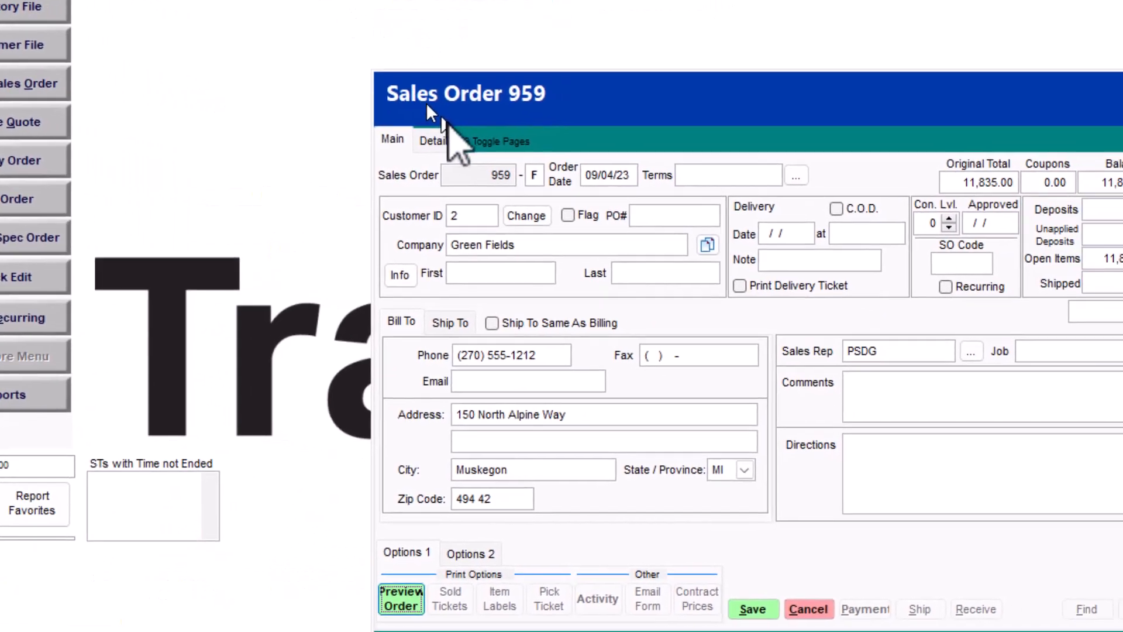
Copy the full item comment text of the first GROUPTOTAL line in the order and close the comment
click(431, 141)
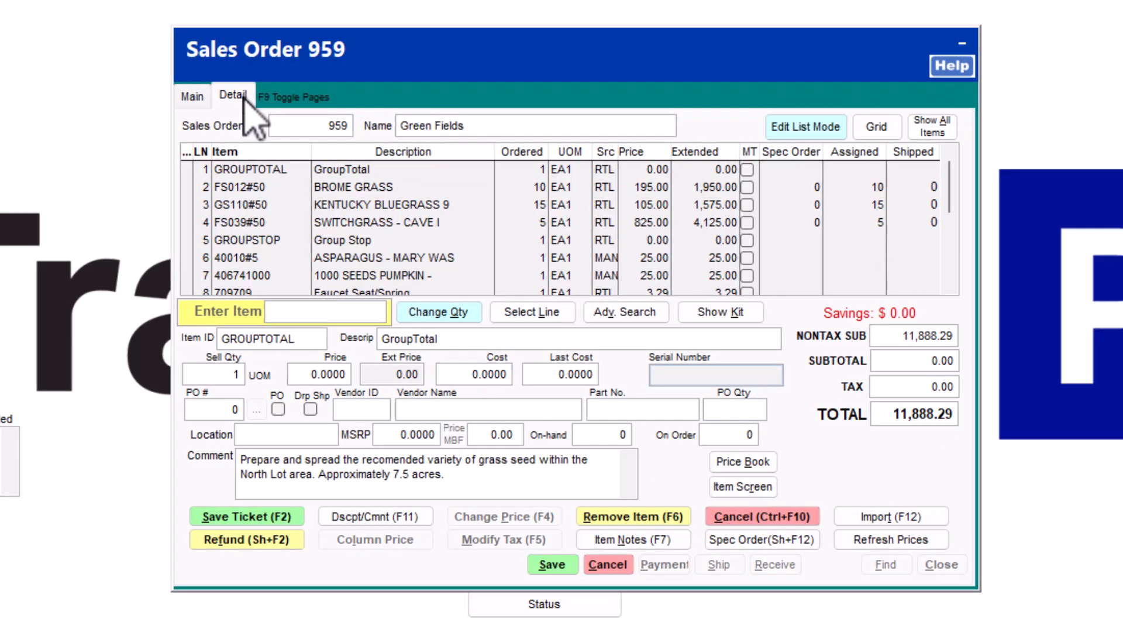
click(350, 171)
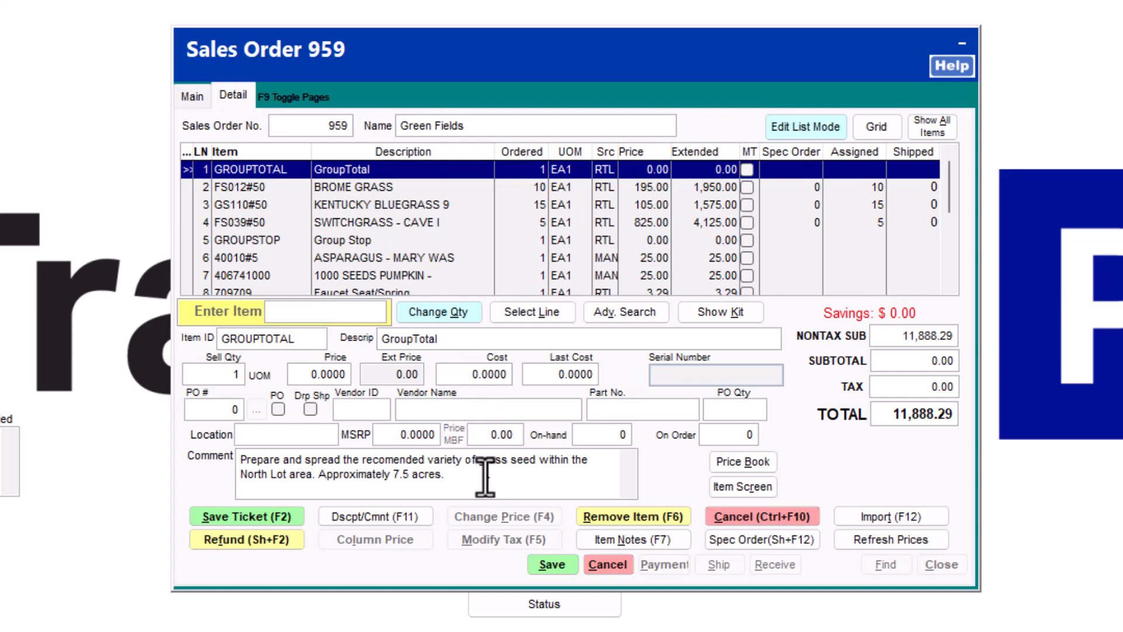
click(388, 518)
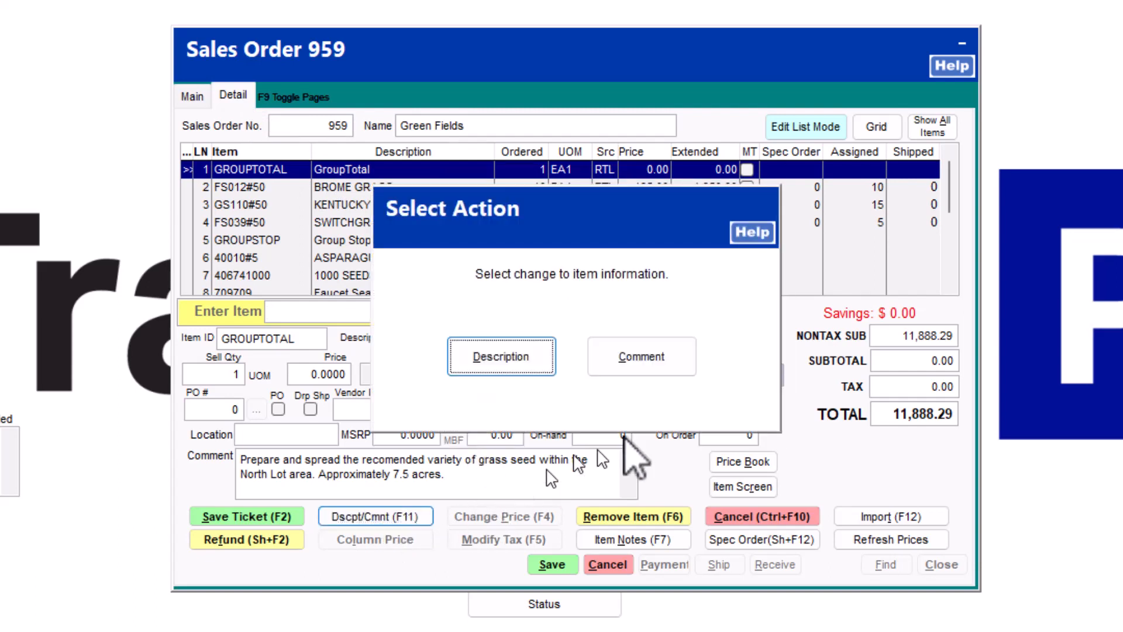
click(656, 368)
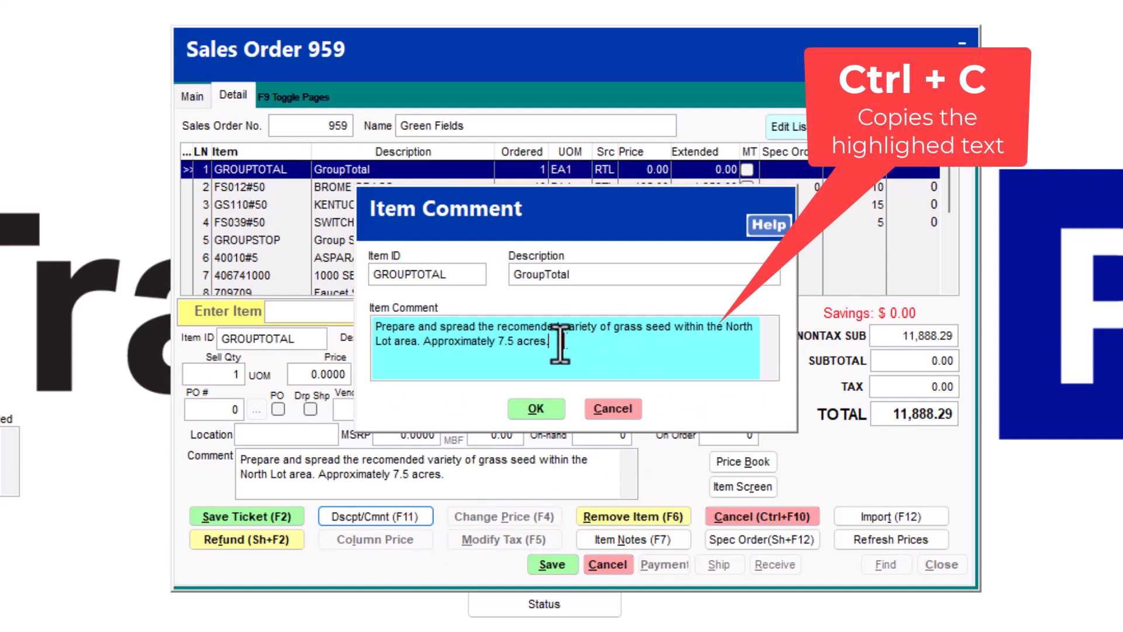
drag(553, 342, 356, 327)
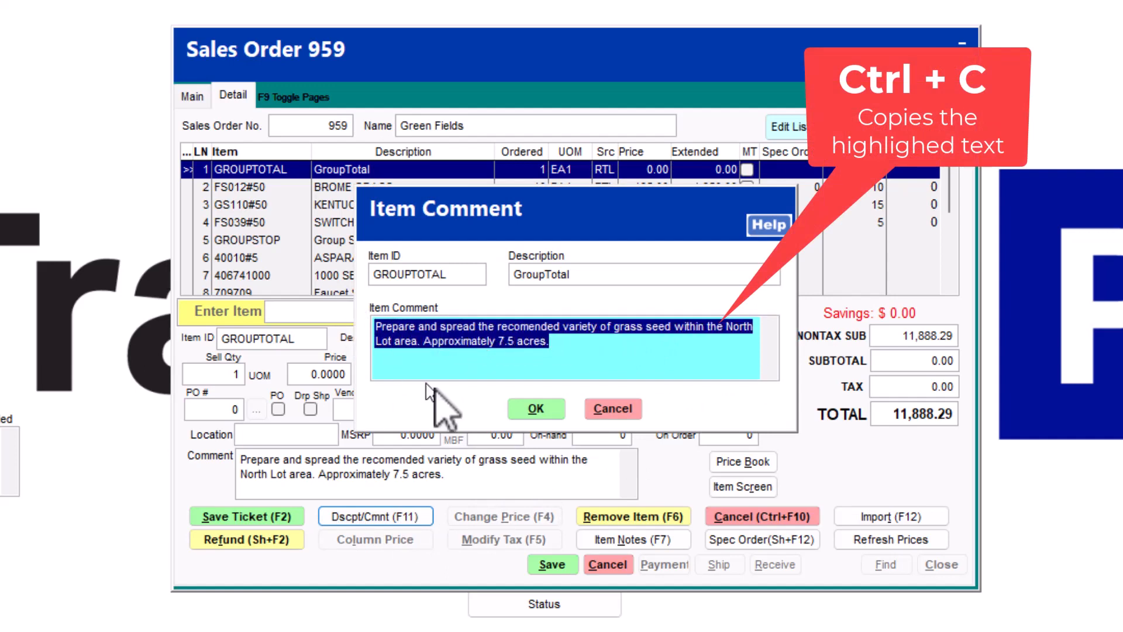
click(536, 408)
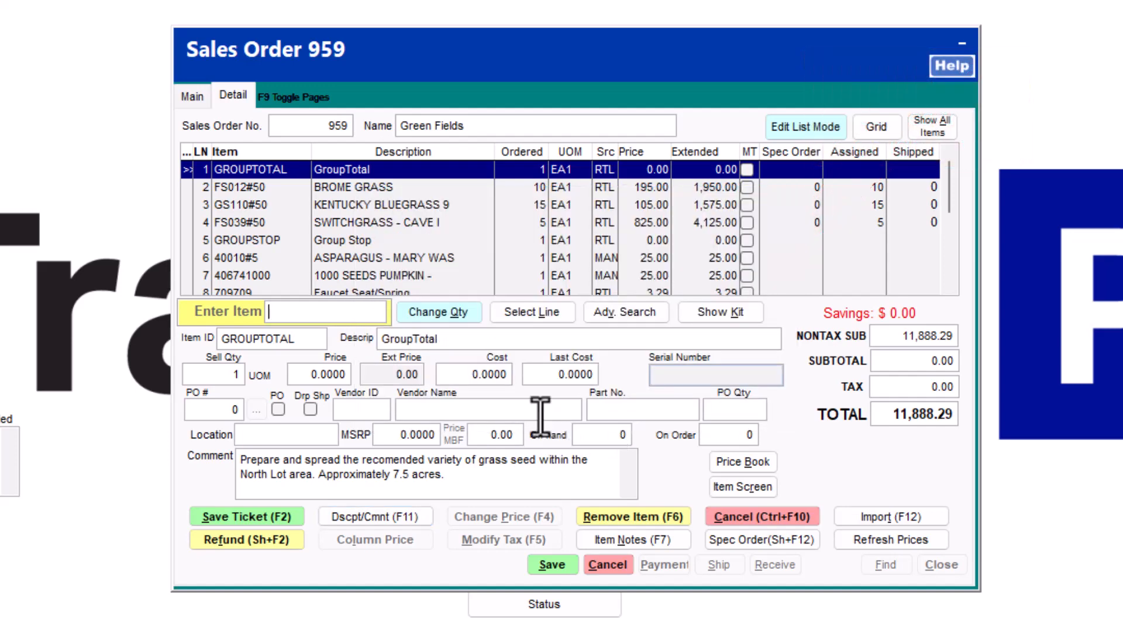
Insert a GROUPTOTALPO comment item directly above the FS012#50 BROME GRASS line of the sales order
click(356, 187)
right_click(356, 190)
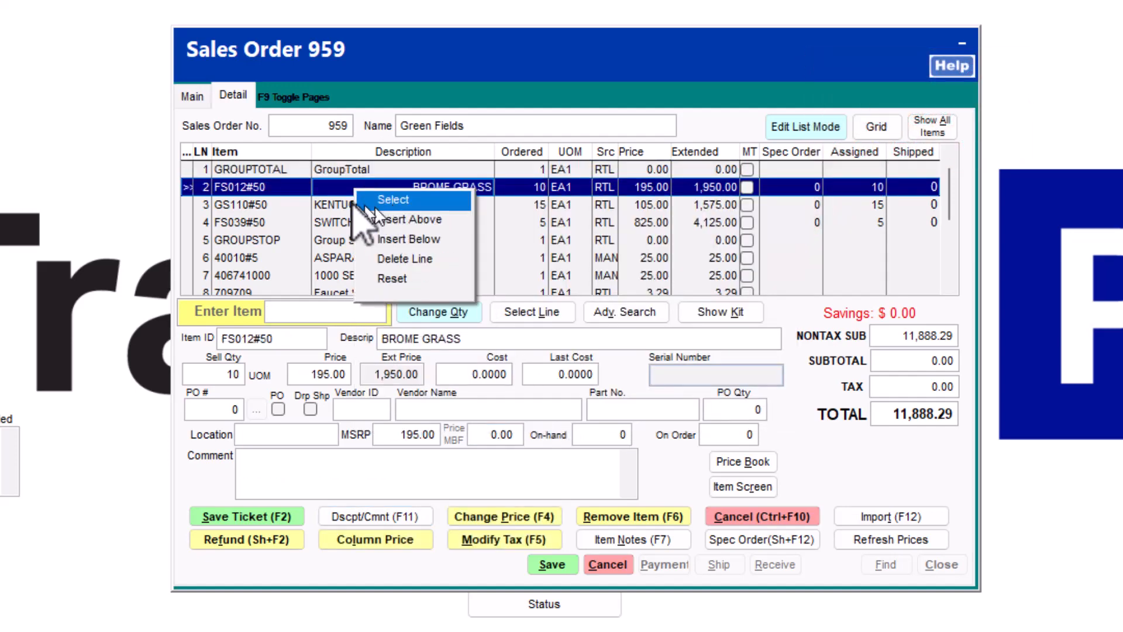
click(325, 187)
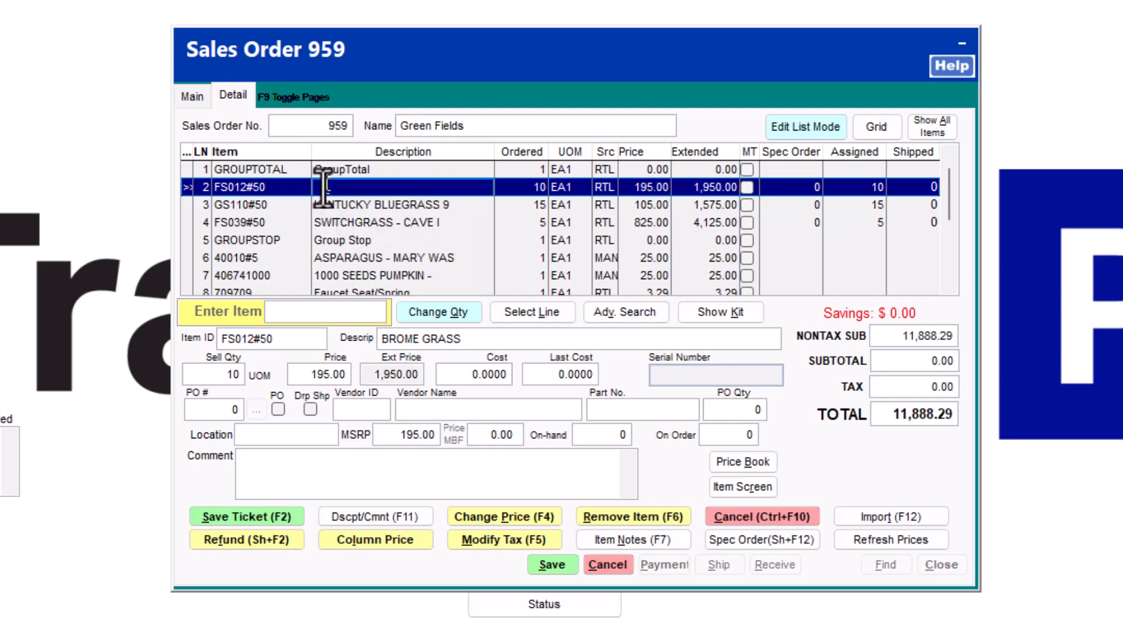
right_click(337, 193)
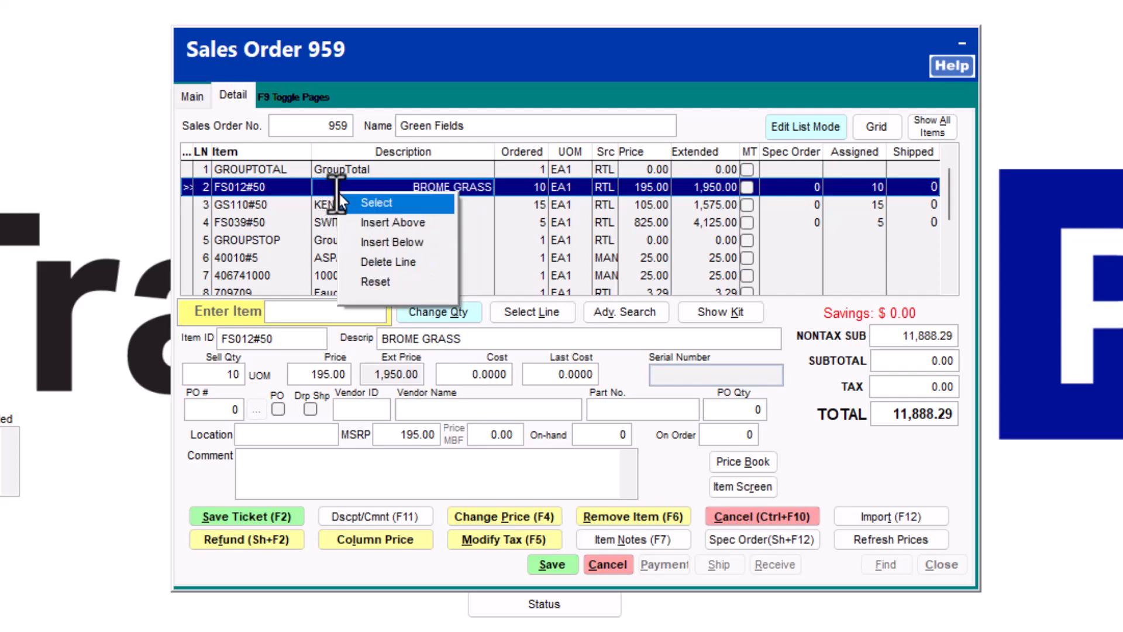
click(399, 225)
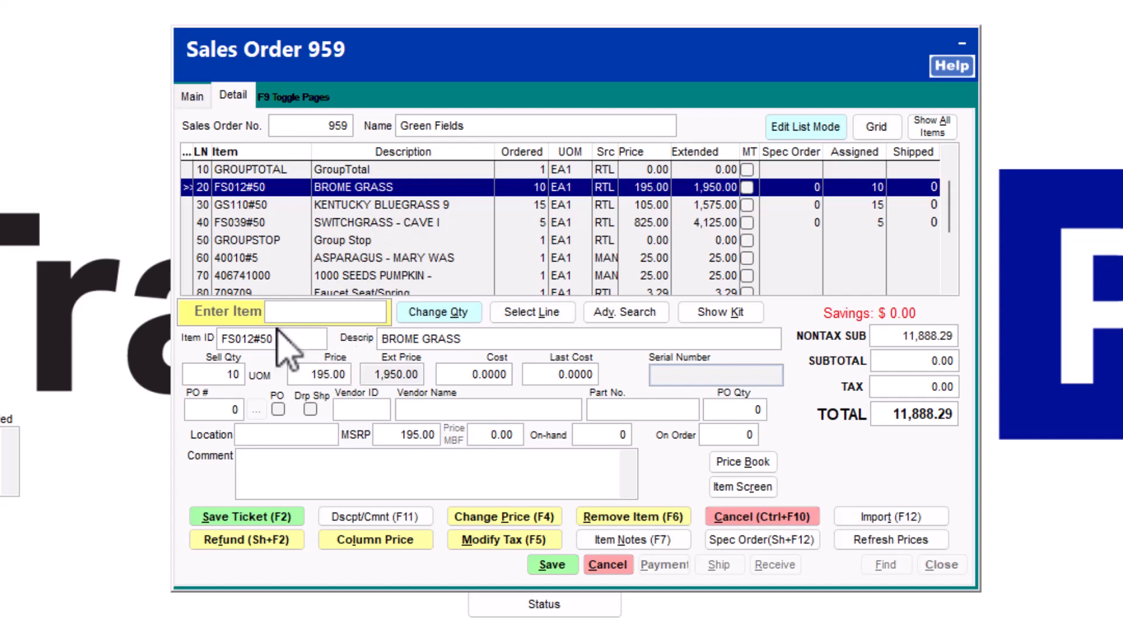
text(GROUPTO)
key(Return)
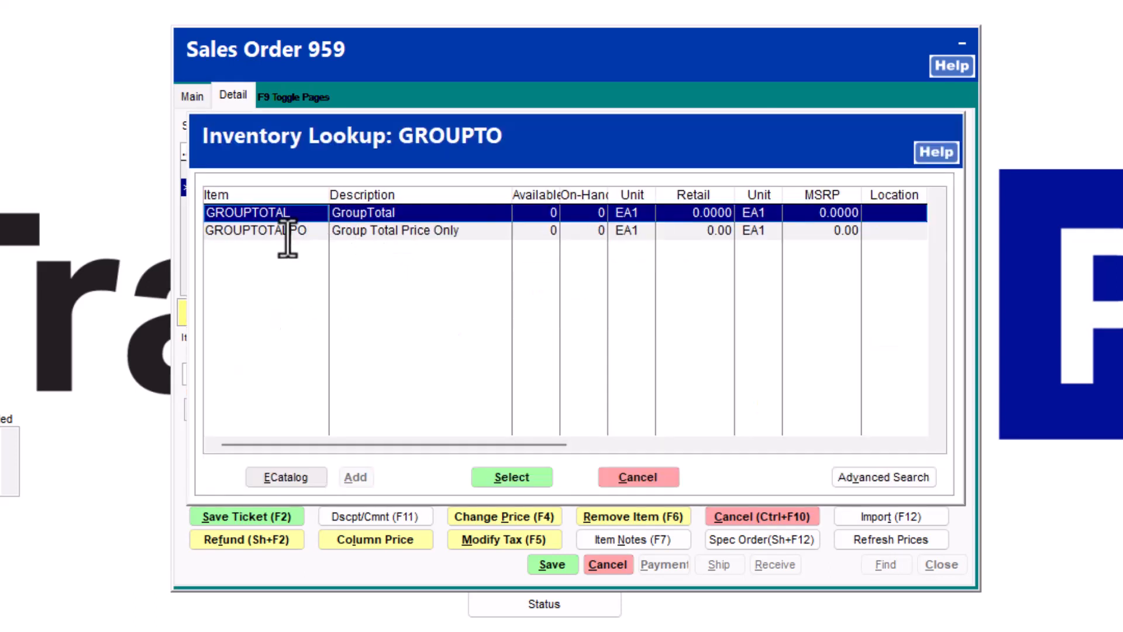
click(258, 230)
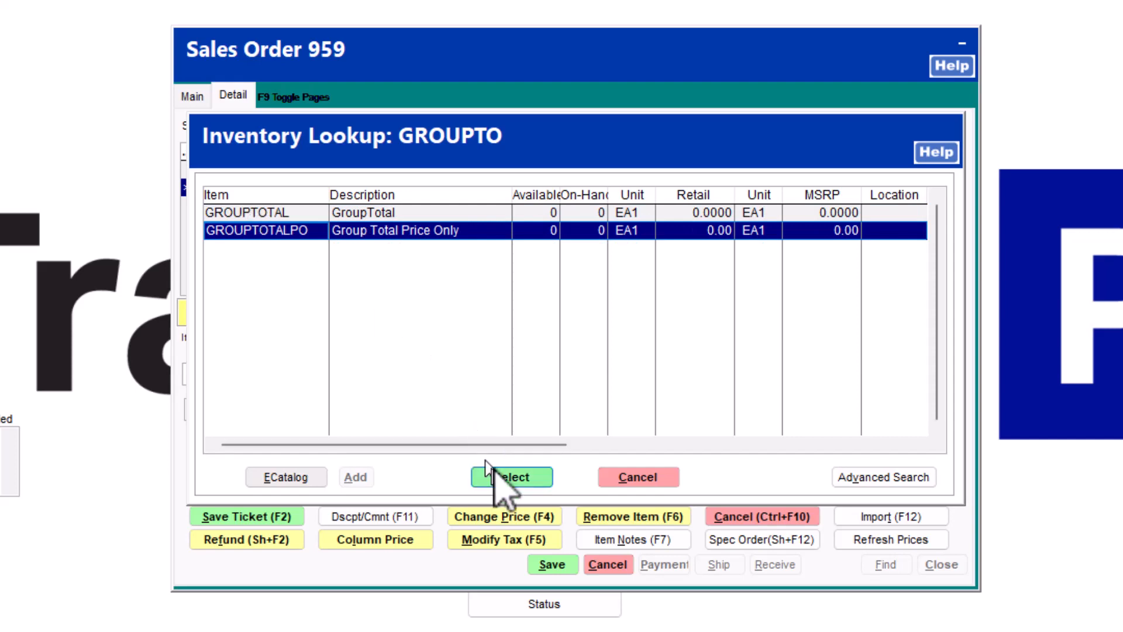
click(510, 478)
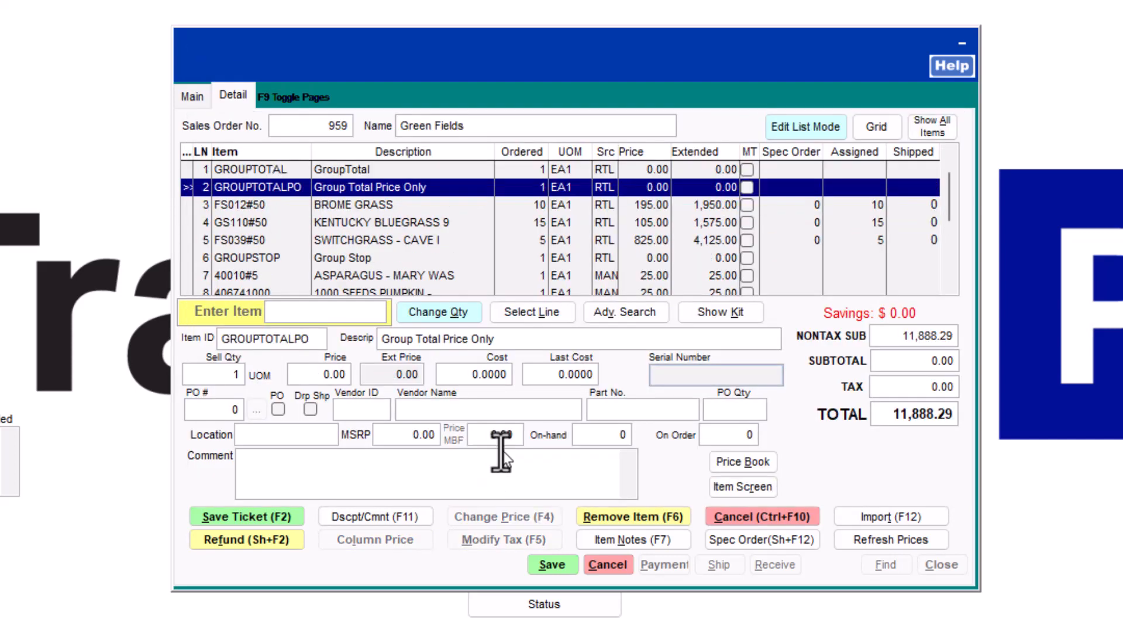
Delete the original GROUPTOTAL line above the new GROUPTOTALPO line
click(354, 171)
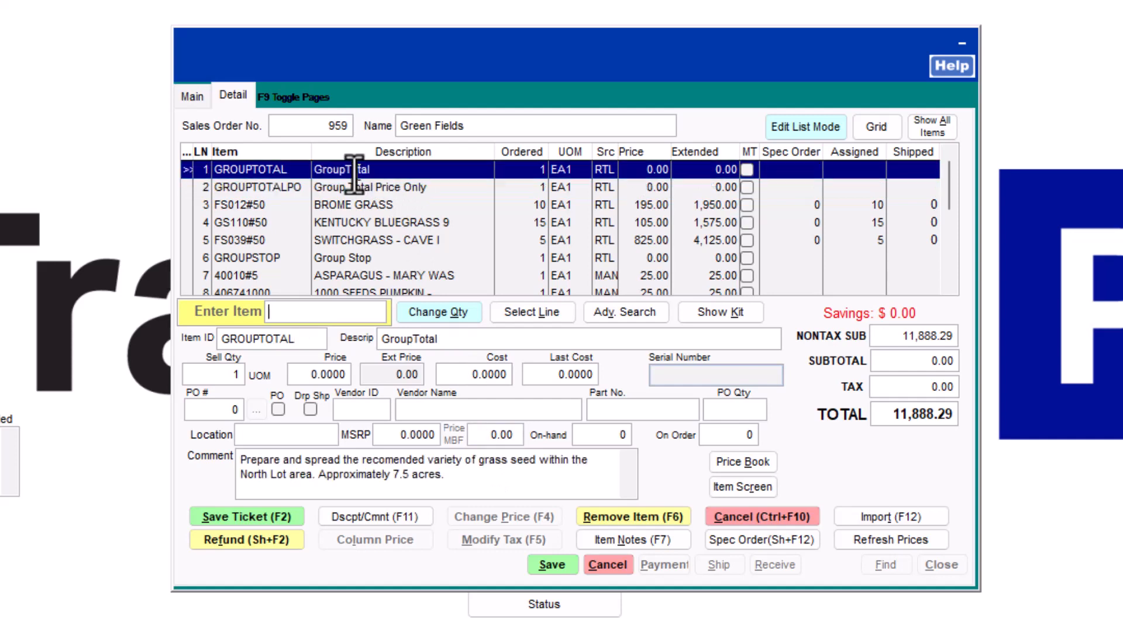
click(355, 171)
right_click(358, 173)
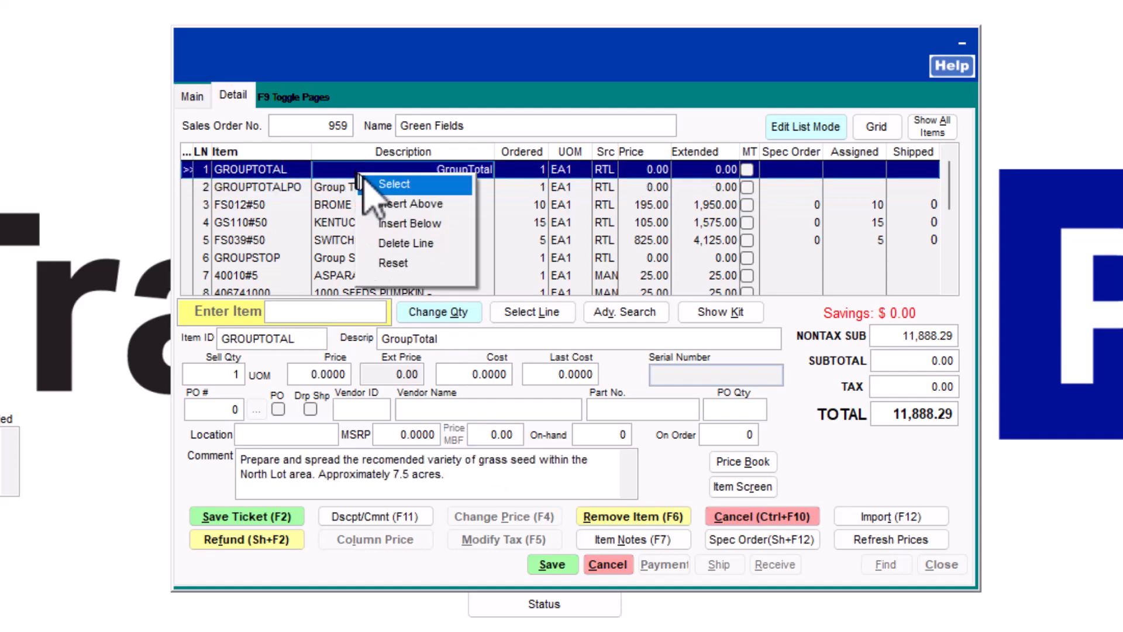
click(410, 242)
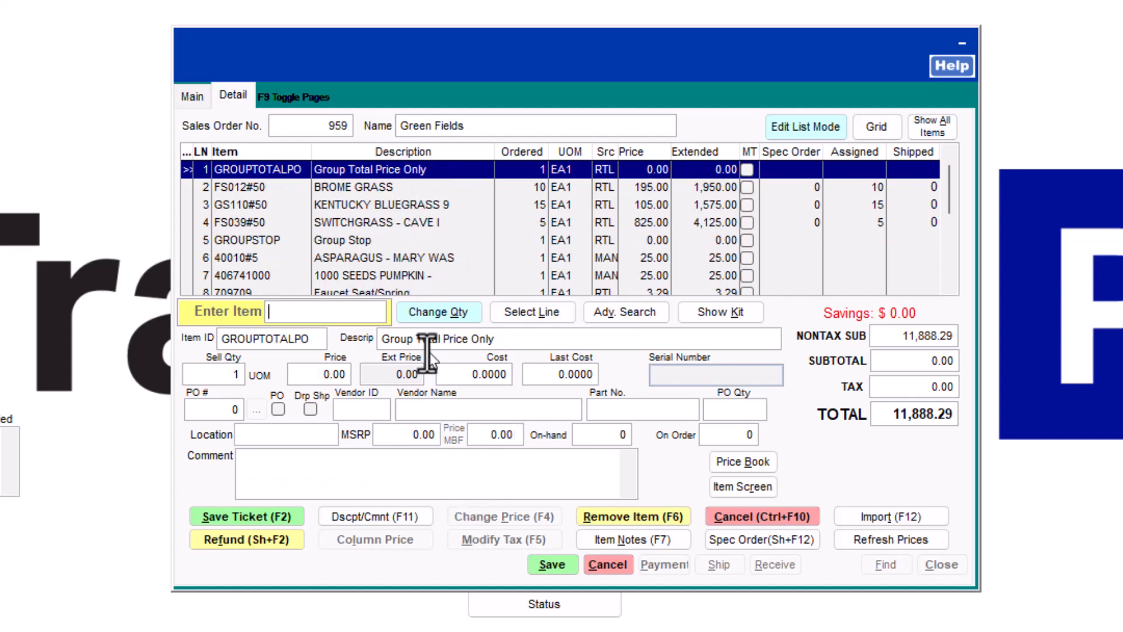
Paste the copied North Lot text as the item comment of the GROUPTOTALPO line and preview the sales order
click(404, 522)
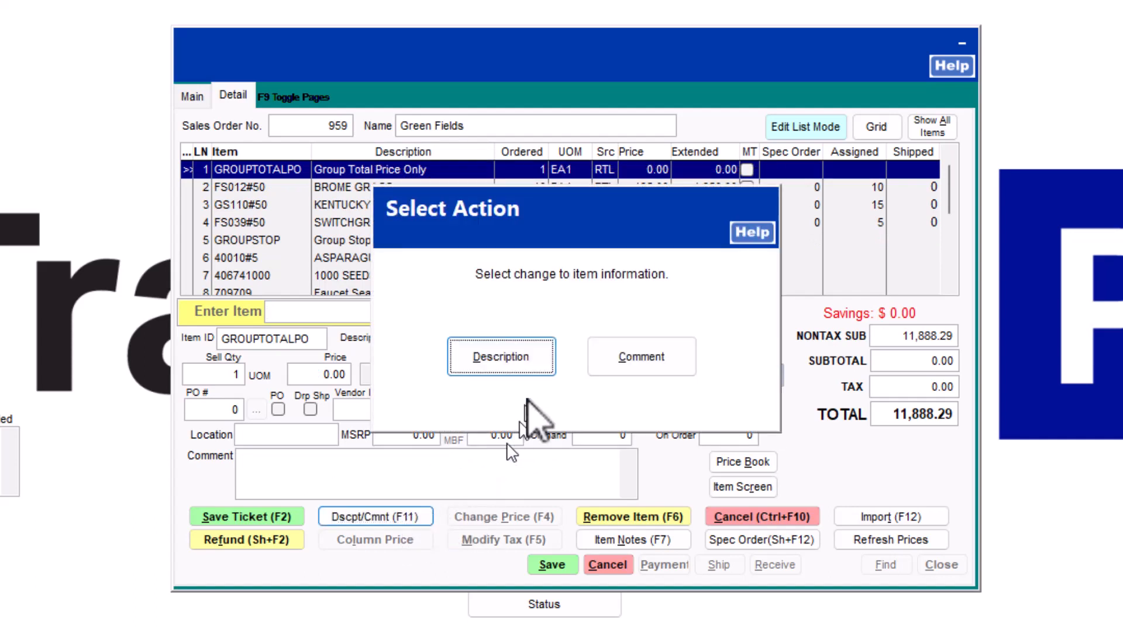
click(629, 367)
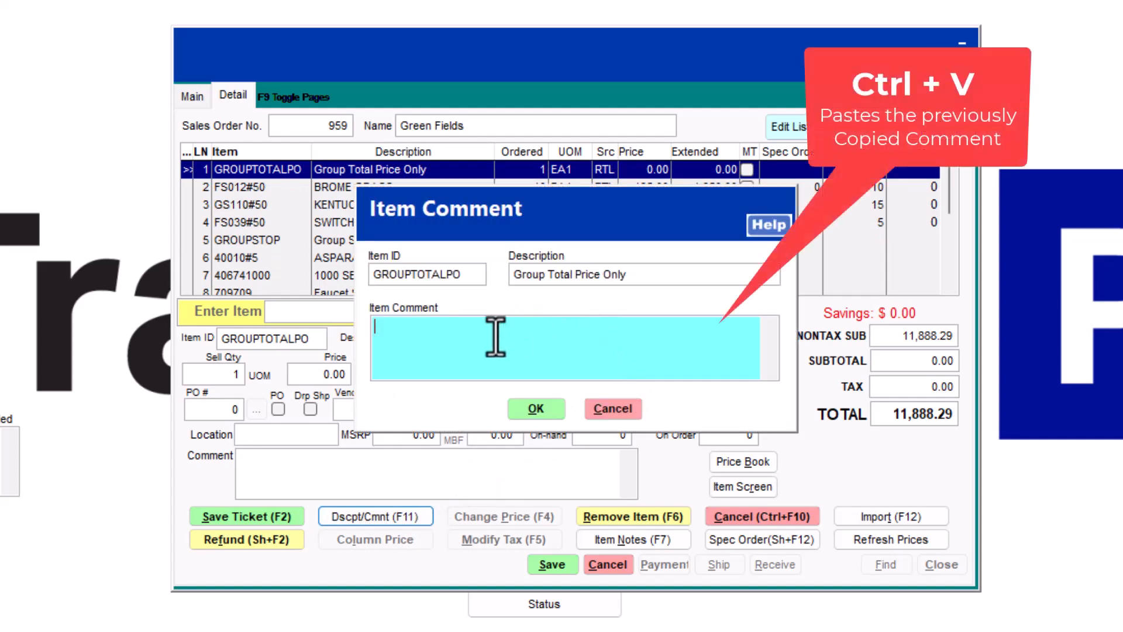
key(ctrl+v)
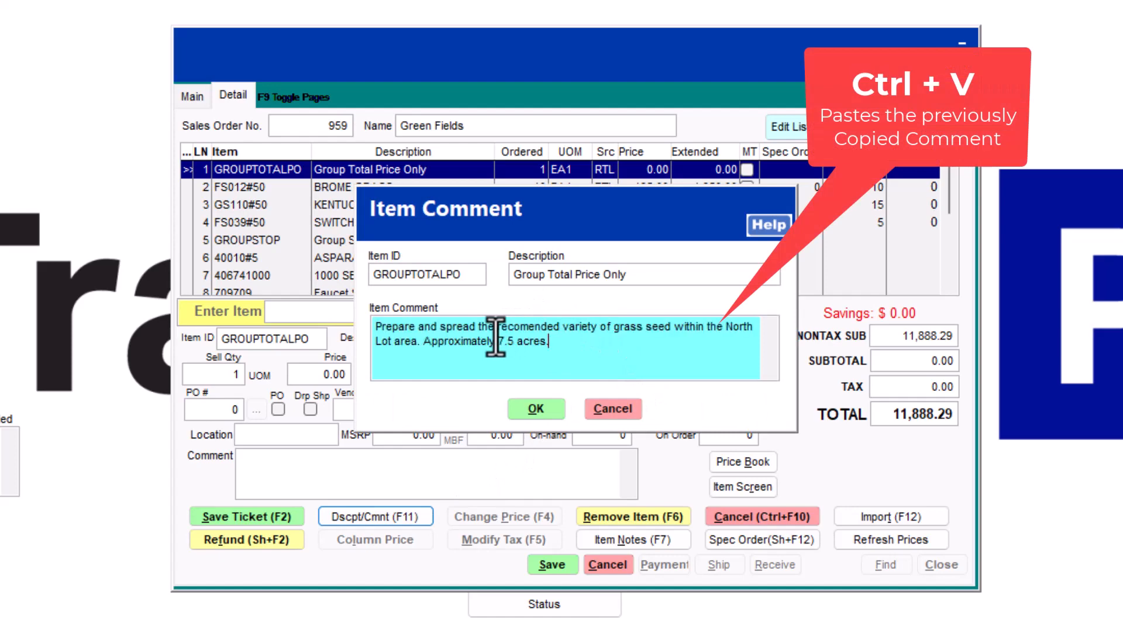
click(536, 409)
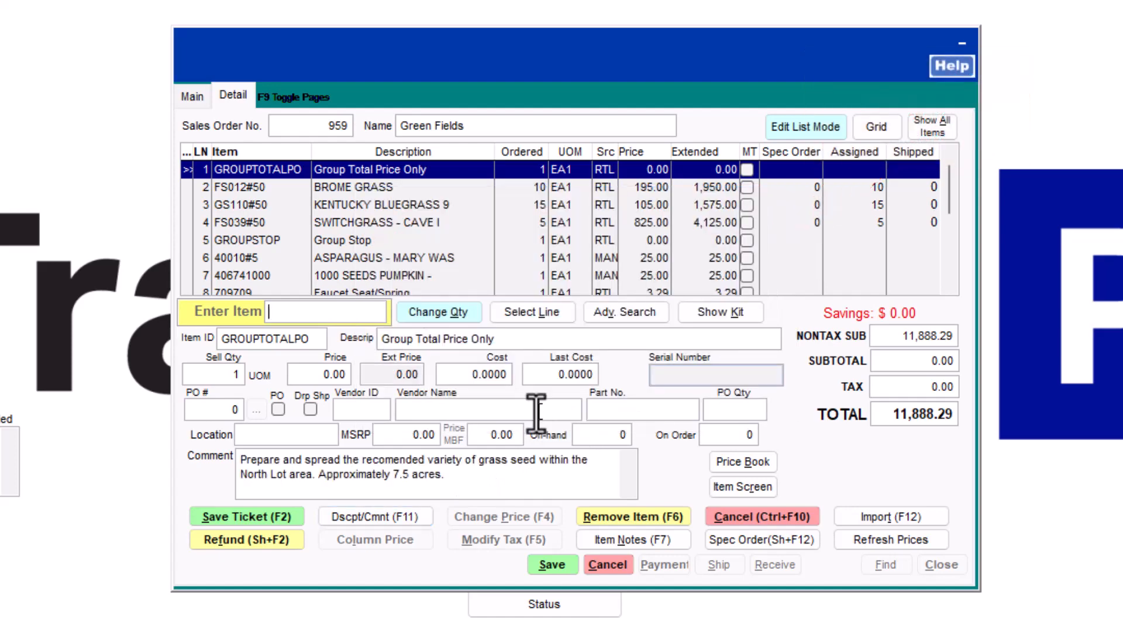
click(193, 96)
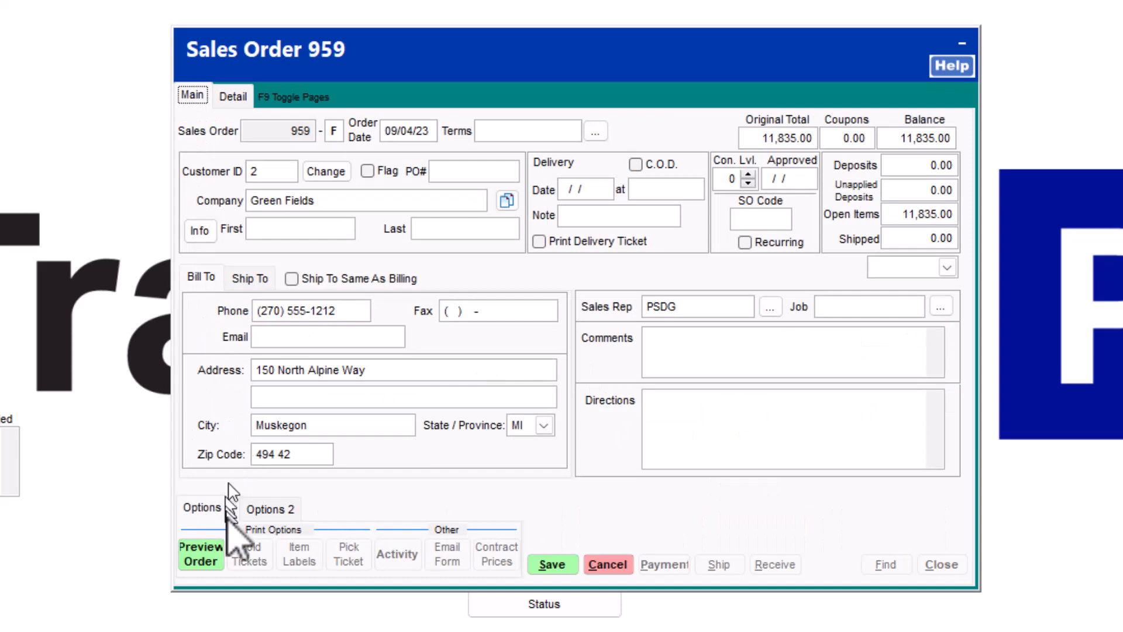
click(197, 539)
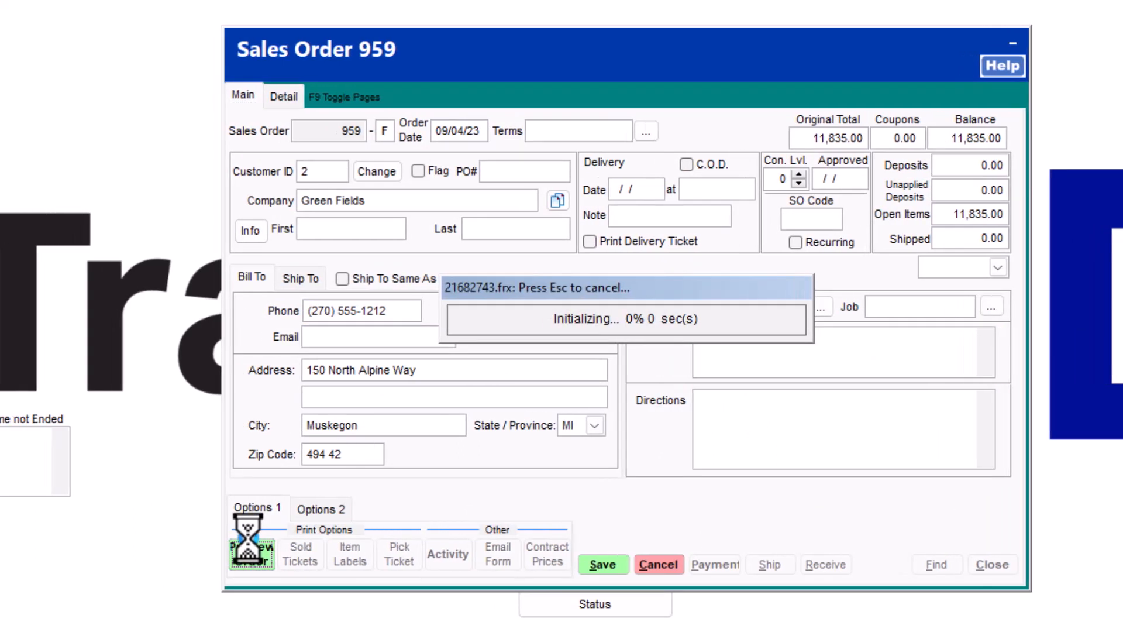